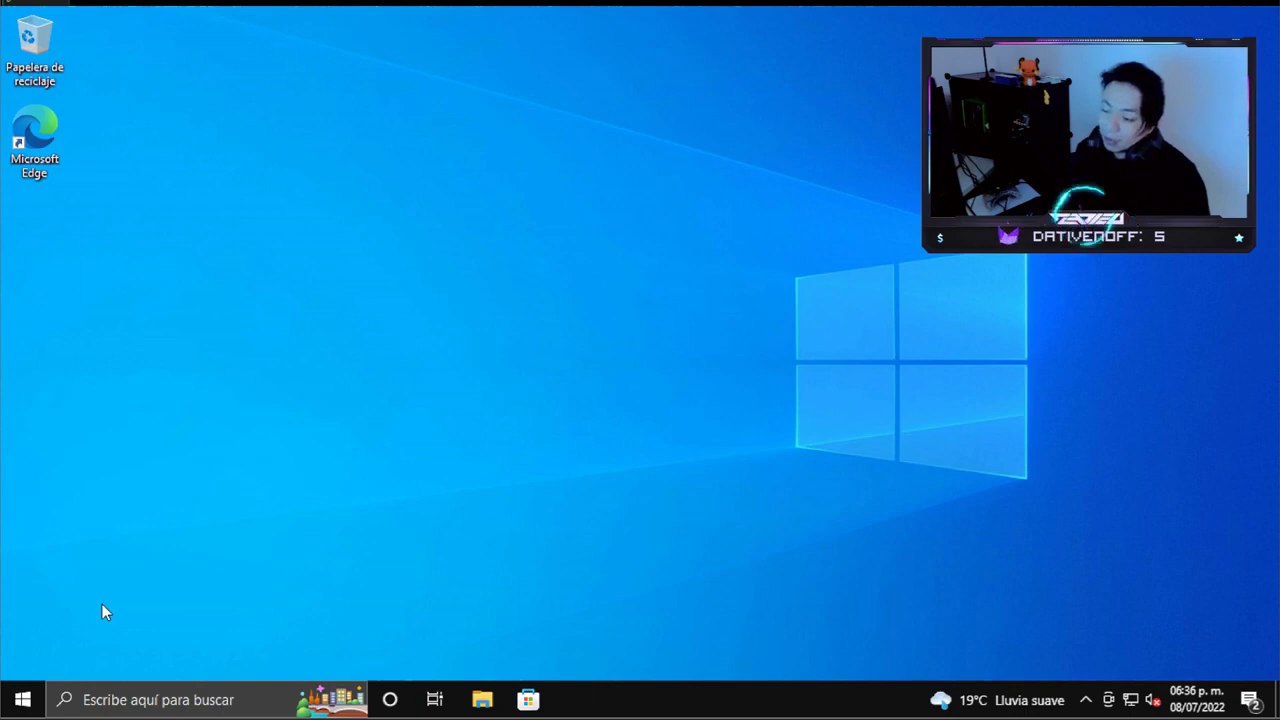
- Find and open the Windows Servicios console
{"action": "left_click", "coordinate": [24, 700]}
{"action": "type", "text": "servico"}
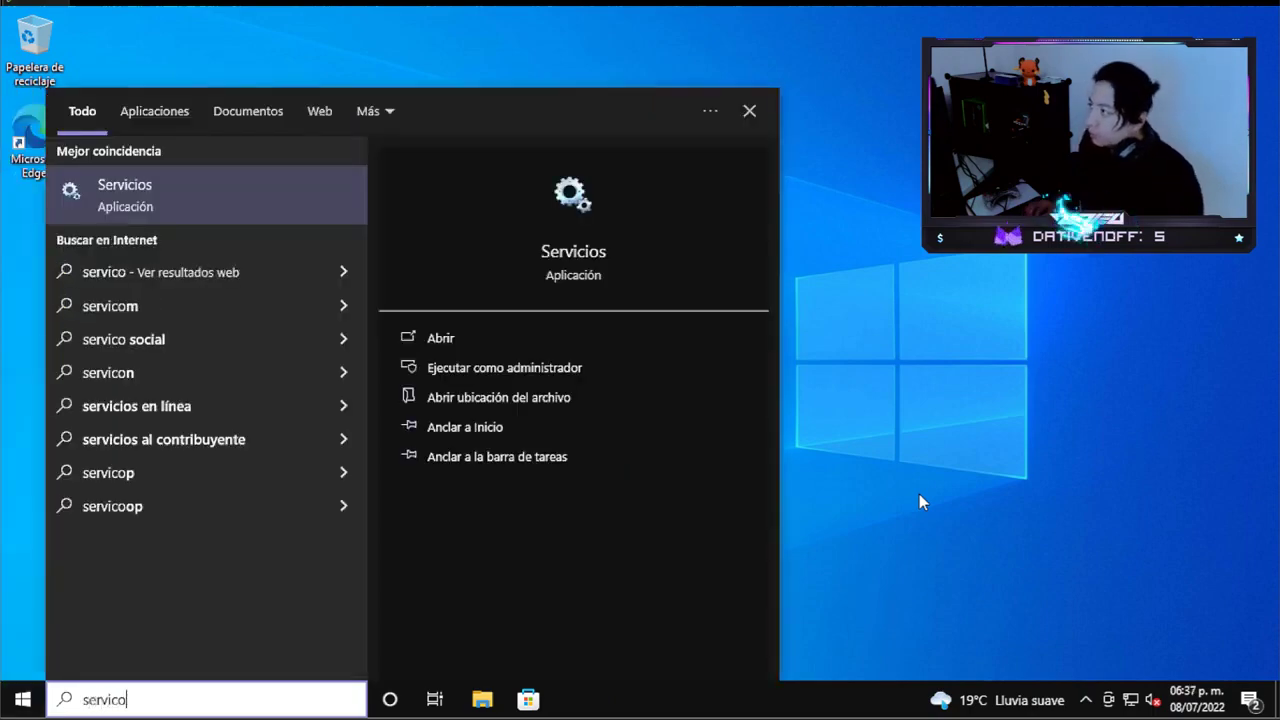
{"action": "key", "text": "Return"}
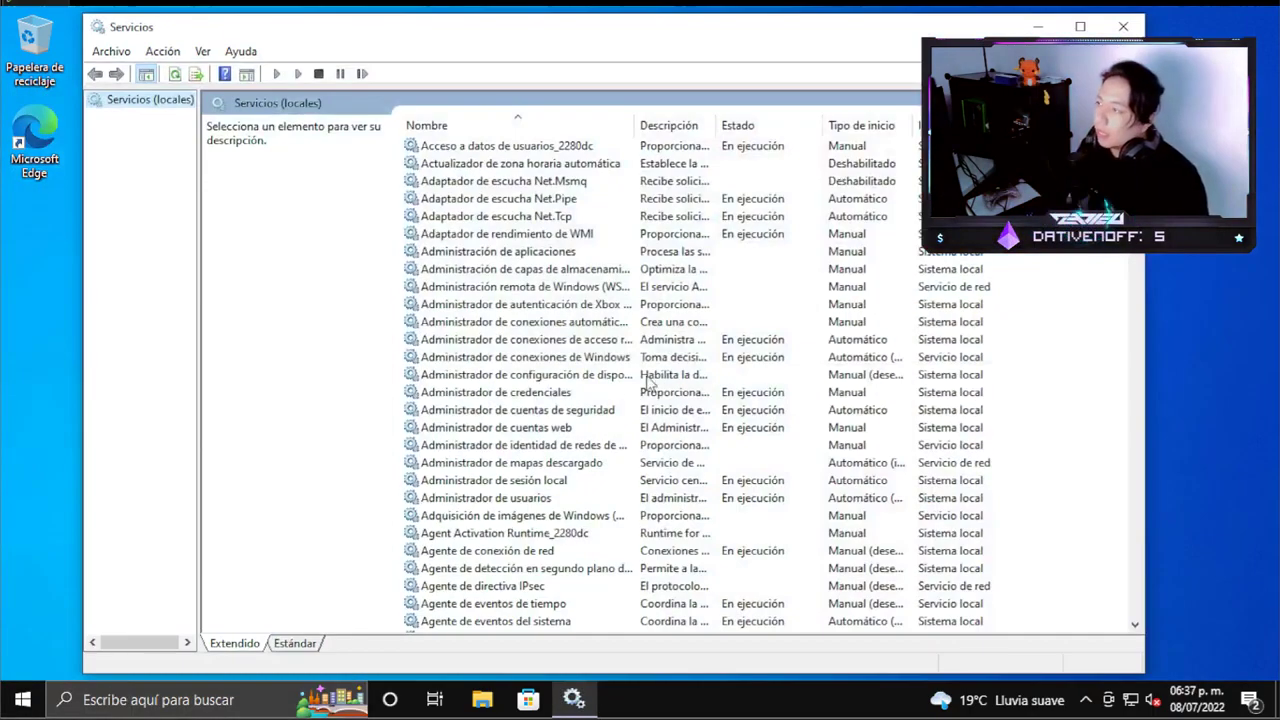
- Start the Audio de Windows service from its properties, accept the dialog and close the services console
{"action": "scroll", "coordinate": [648, 383], "scroll_direction": "down", "scroll_amount": 7}
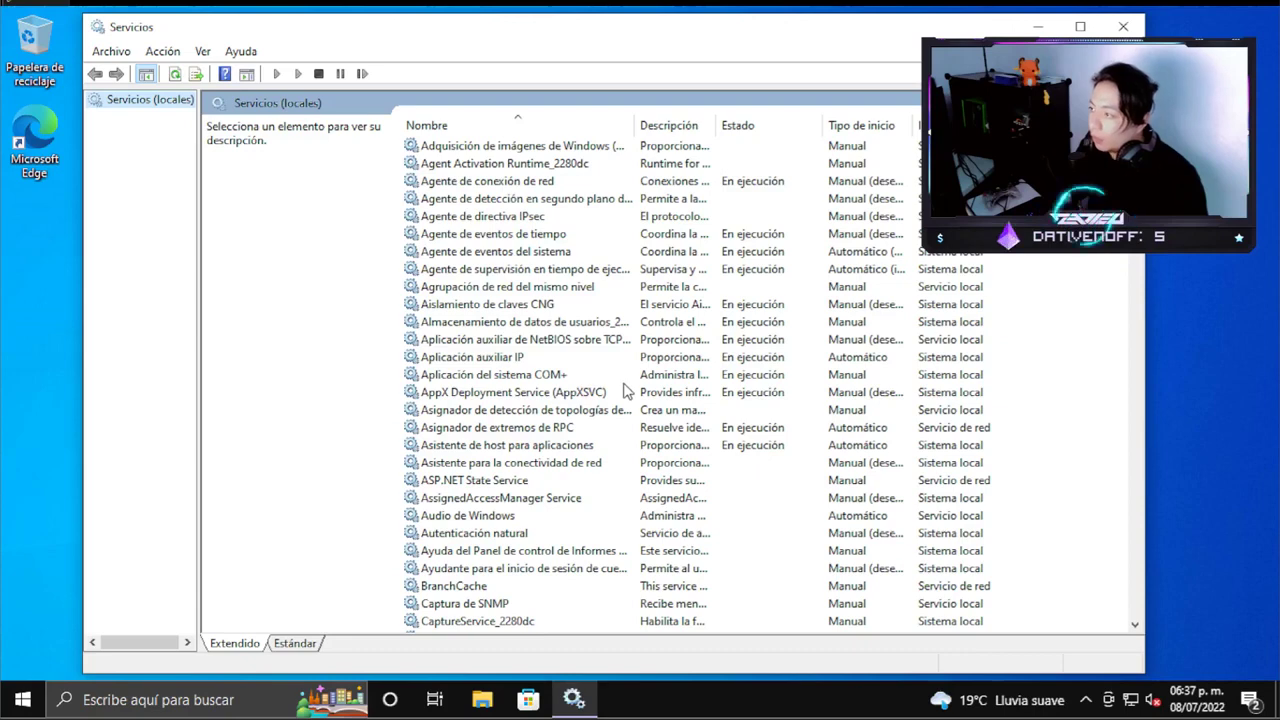
{"action": "scroll", "coordinate": [625, 388], "scroll_direction": "down", "scroll_amount": 2}
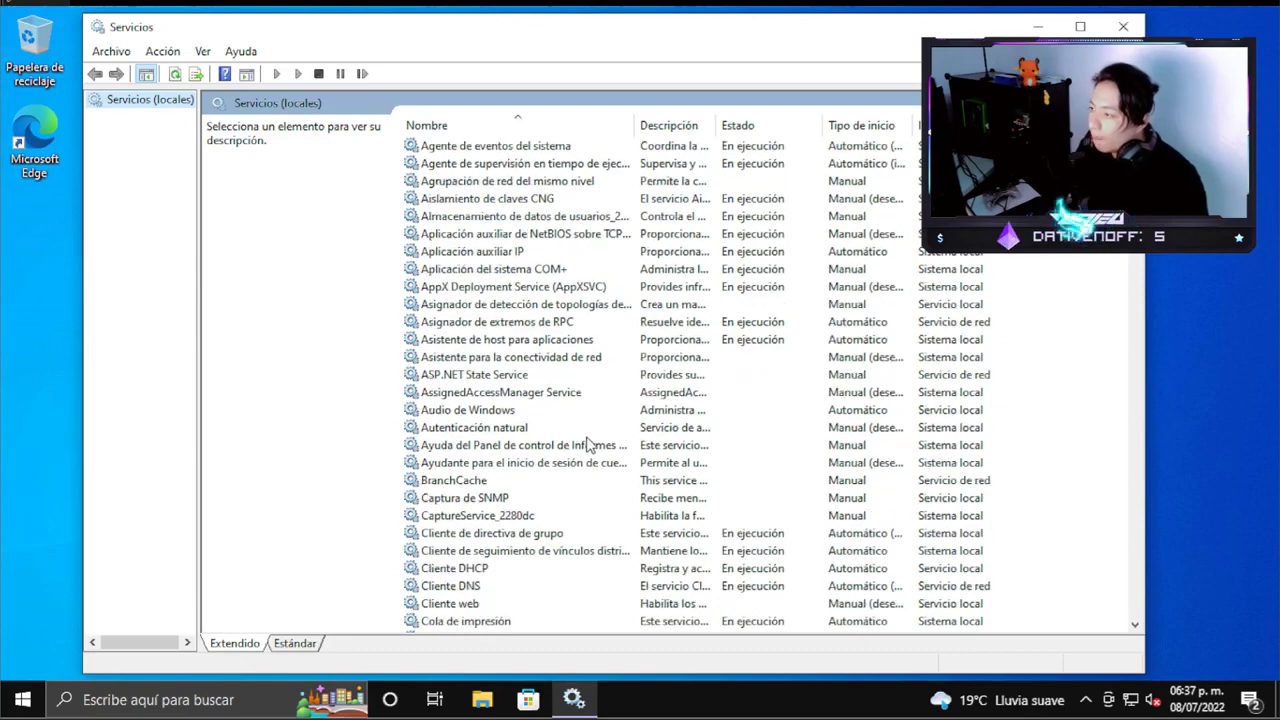
{"action": "left_click", "coordinate": [505, 413]}
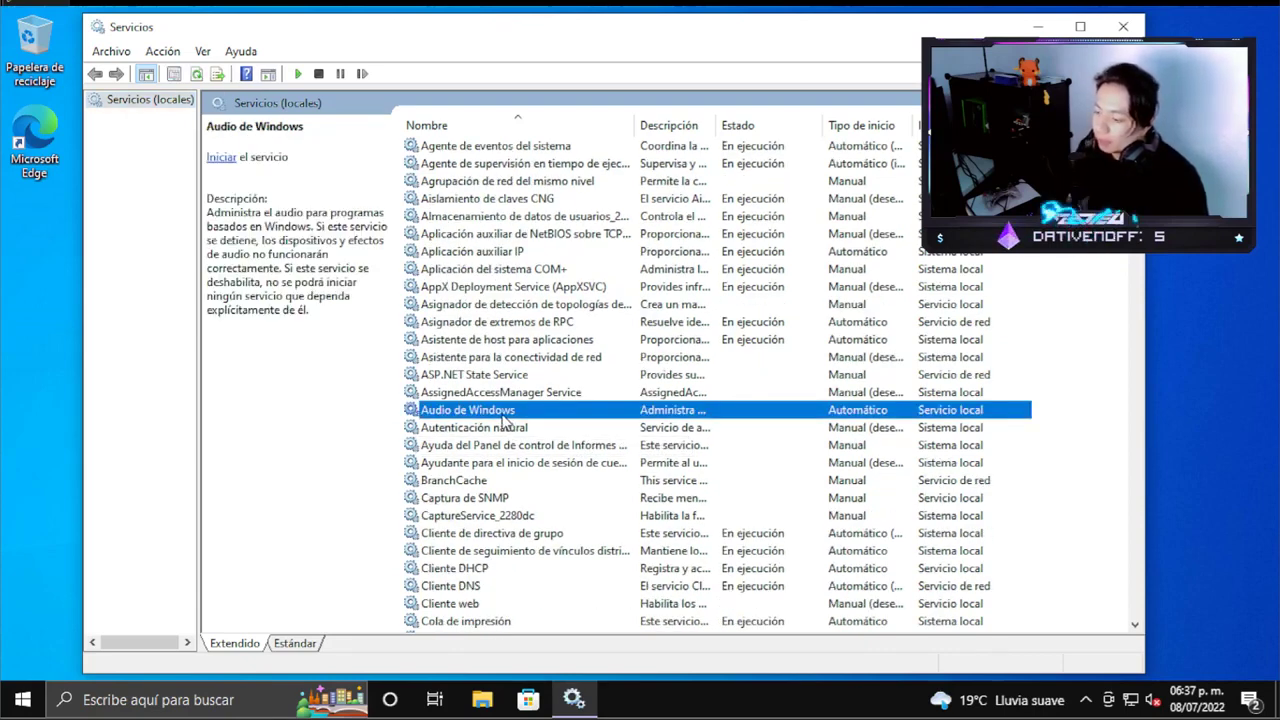
{"action": "double_click", "coordinate": [505, 414]}
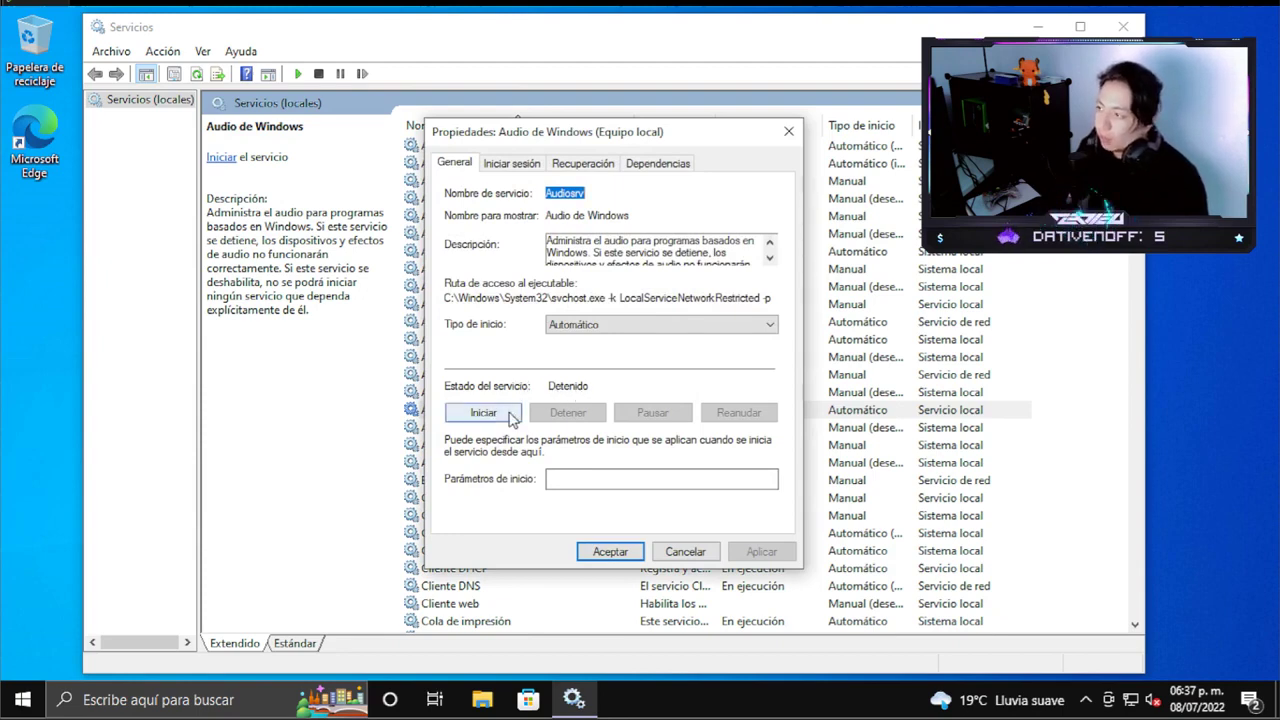
{"action": "left_click", "coordinate": [511, 414]}
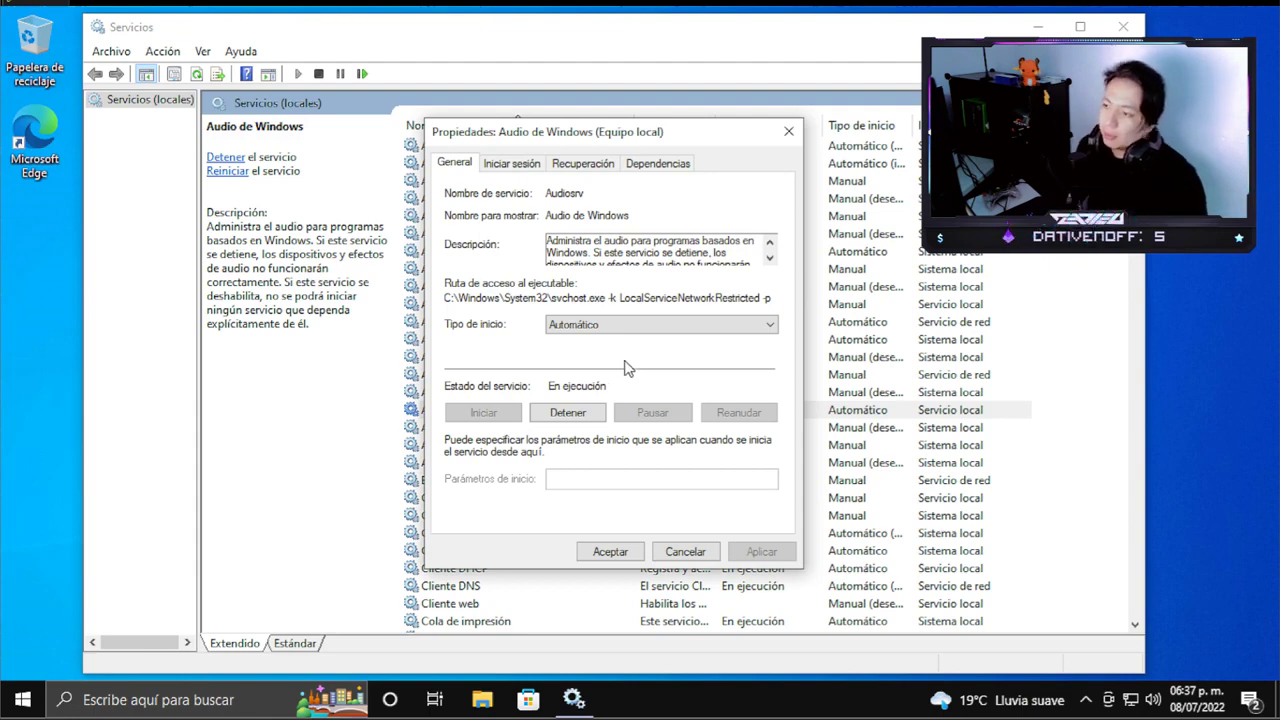
{"action": "left_click", "coordinate": [618, 551]}
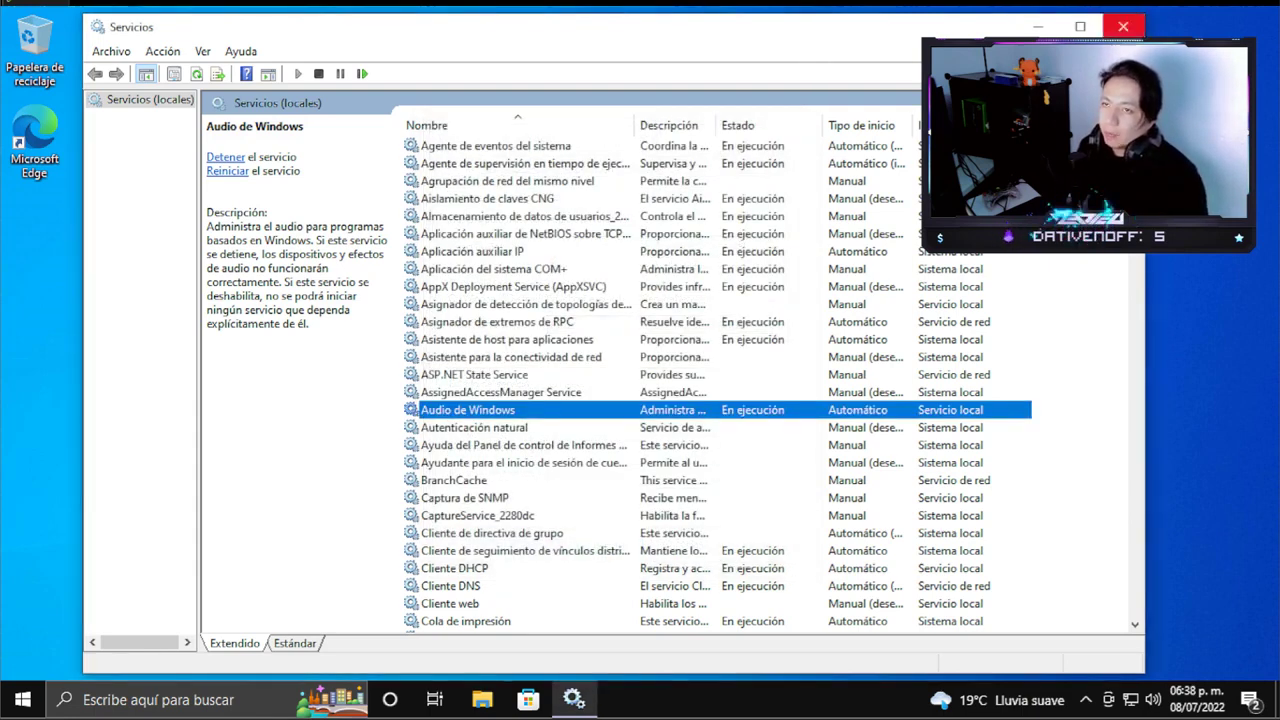
{"action": "left_click", "coordinate": [1123, 26]}
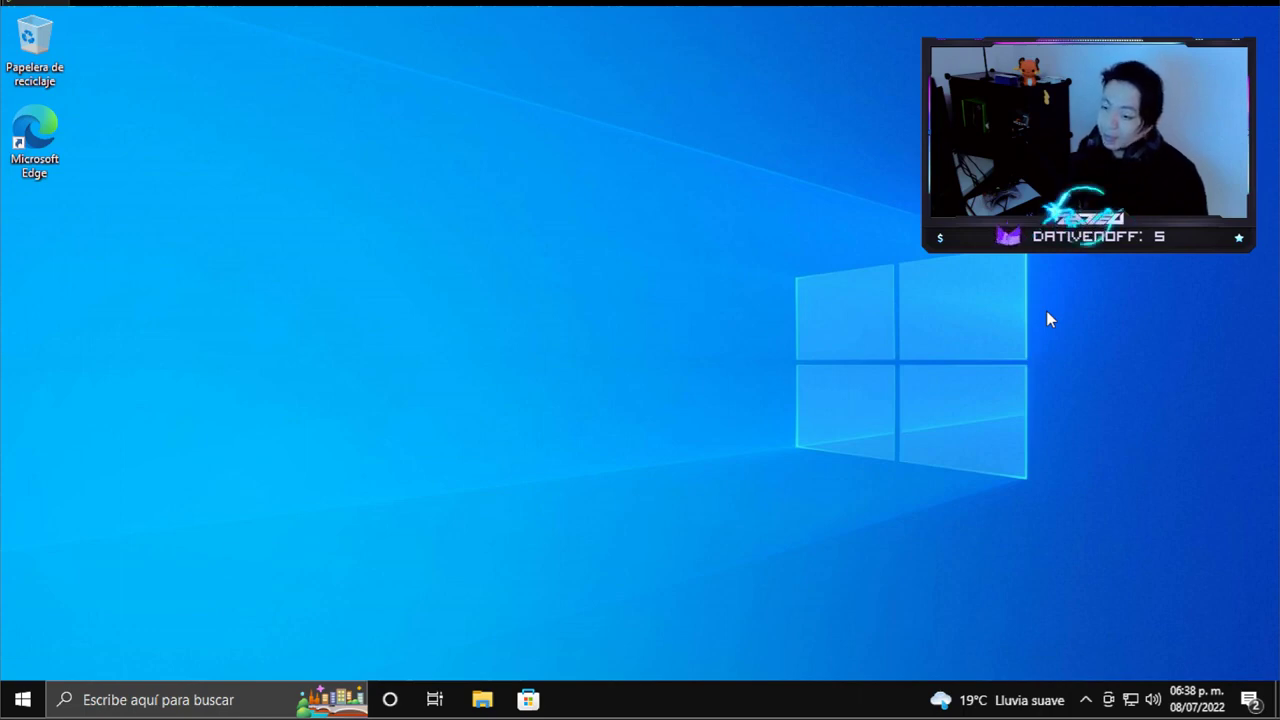
- Raise the volume of the High Definition Audio Device speakers slightly to test the sound, and dismiss the volume control
{"action": "left_click", "coordinate": [1155, 699]}
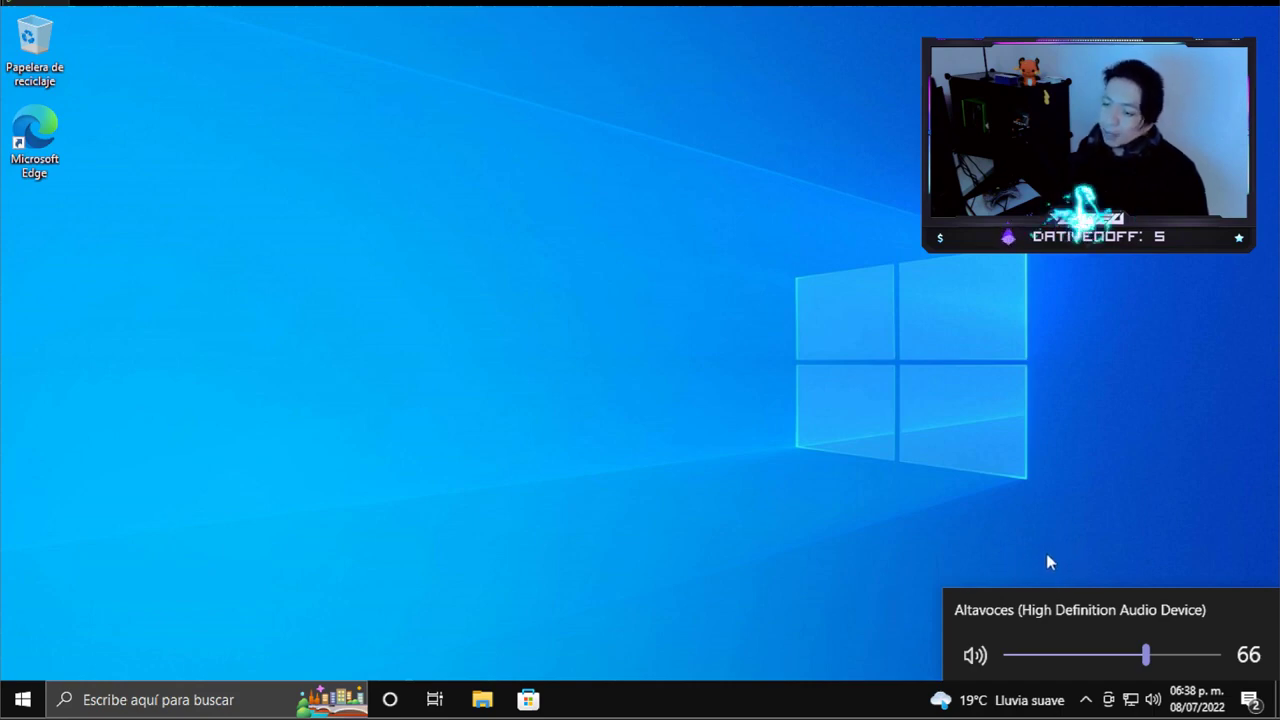
{"action": "left_click", "coordinate": [1160, 655]}
{"action": "left_click", "coordinate": [1160, 512]}
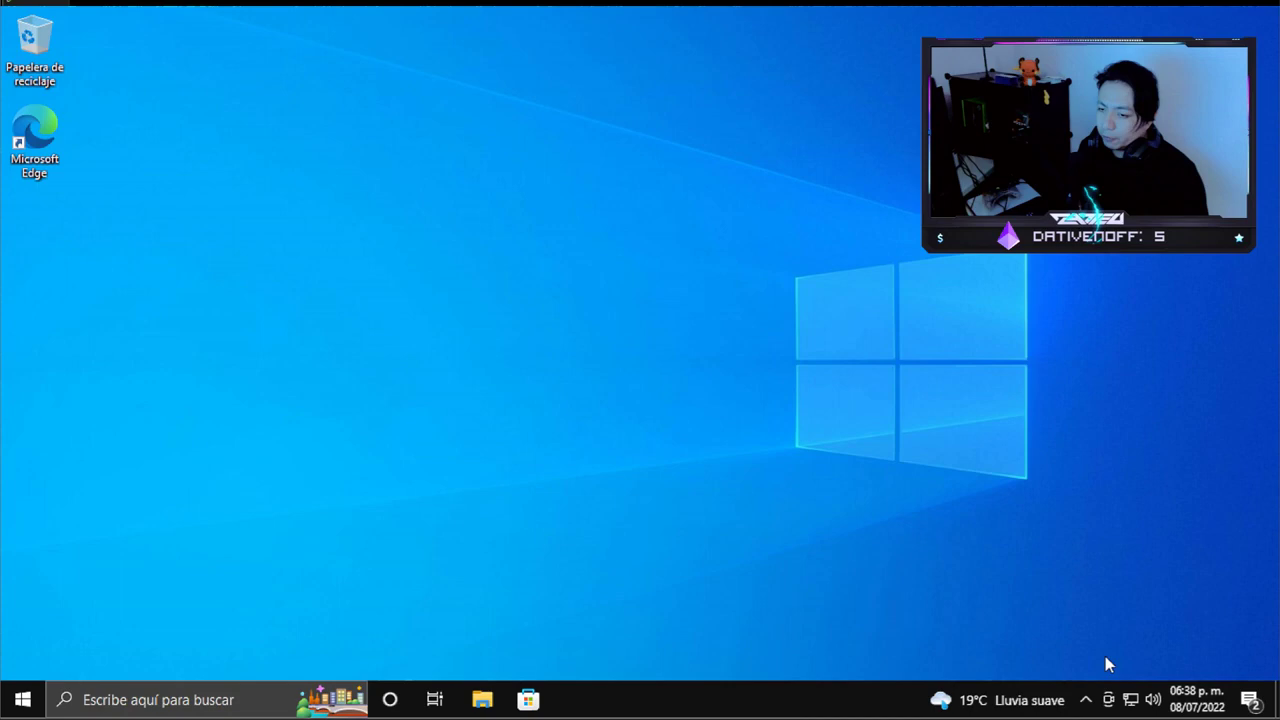
{"action": "left_click", "coordinate": [1153, 699]}
{"action": "left_click", "coordinate": [1125, 566]}
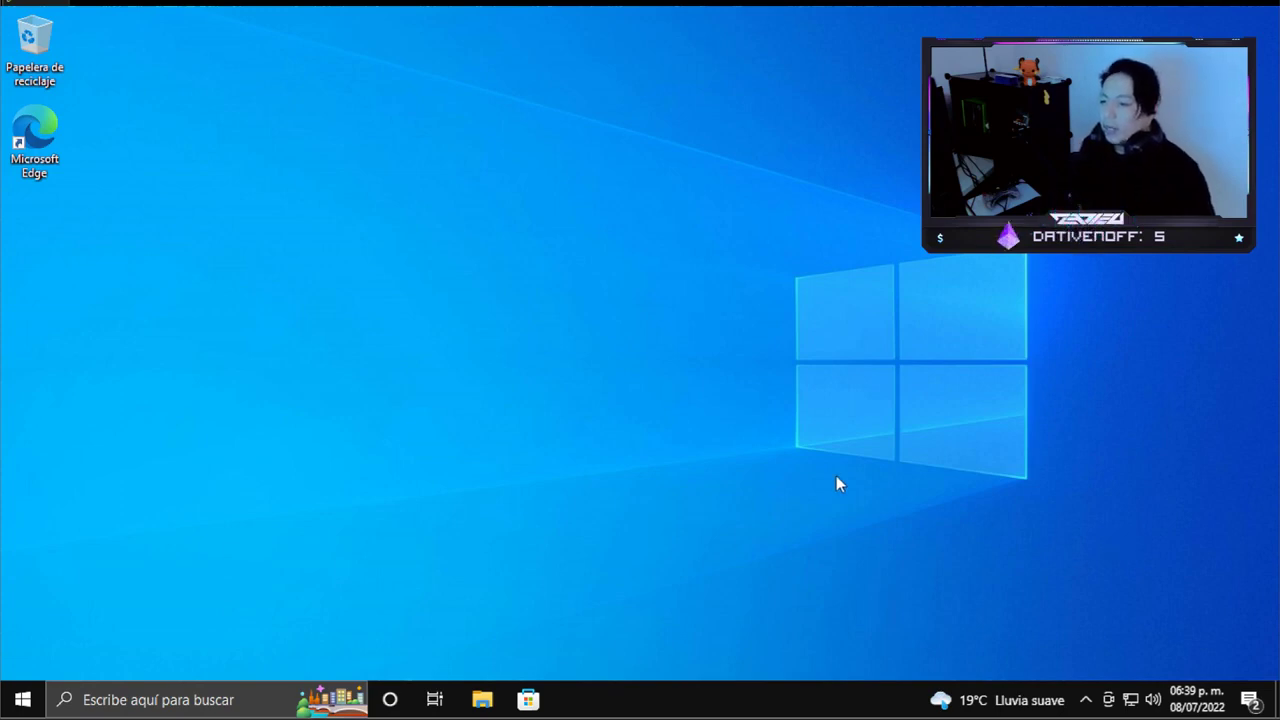
- Open the Administrador de dispositivos and expand the Dispositivos de juego, sonido y video category
{"action": "right_click", "coordinate": [23, 701]}
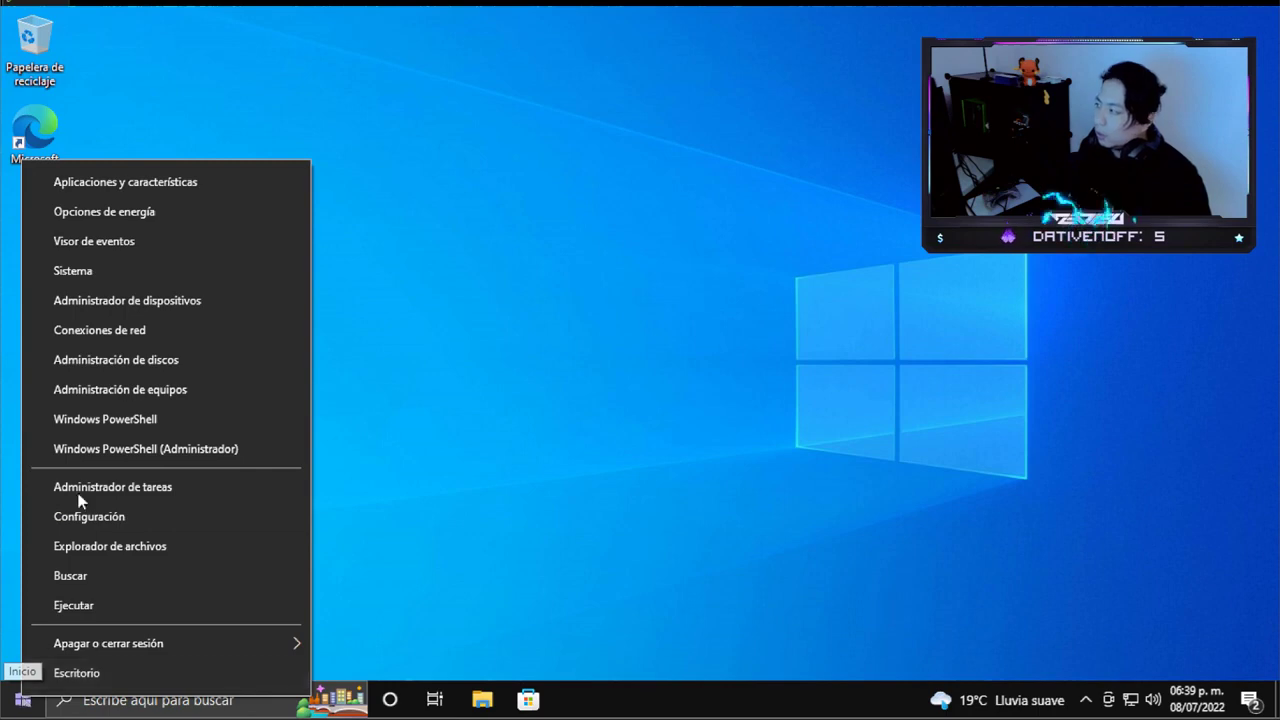
{"action": "left_click", "coordinate": [185, 301]}
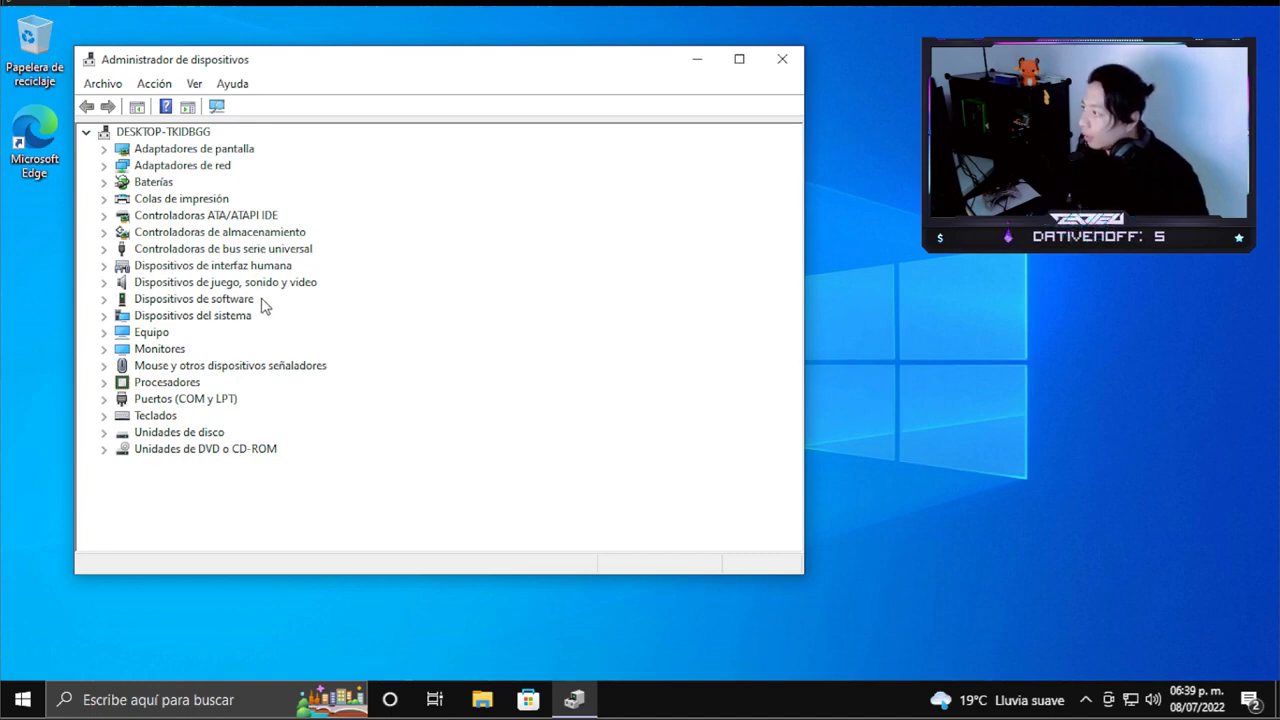
{"action": "left_click", "coordinate": [156, 286]}
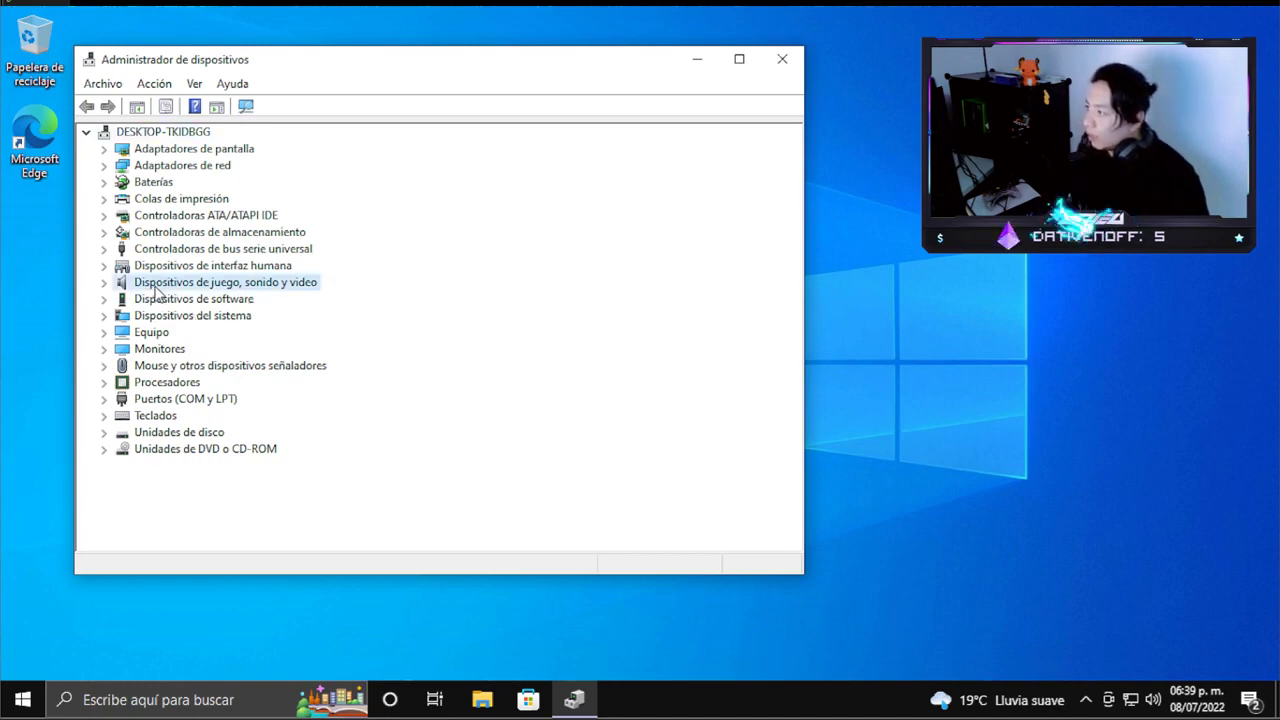
{"action": "left_click", "coordinate": [105, 286]}
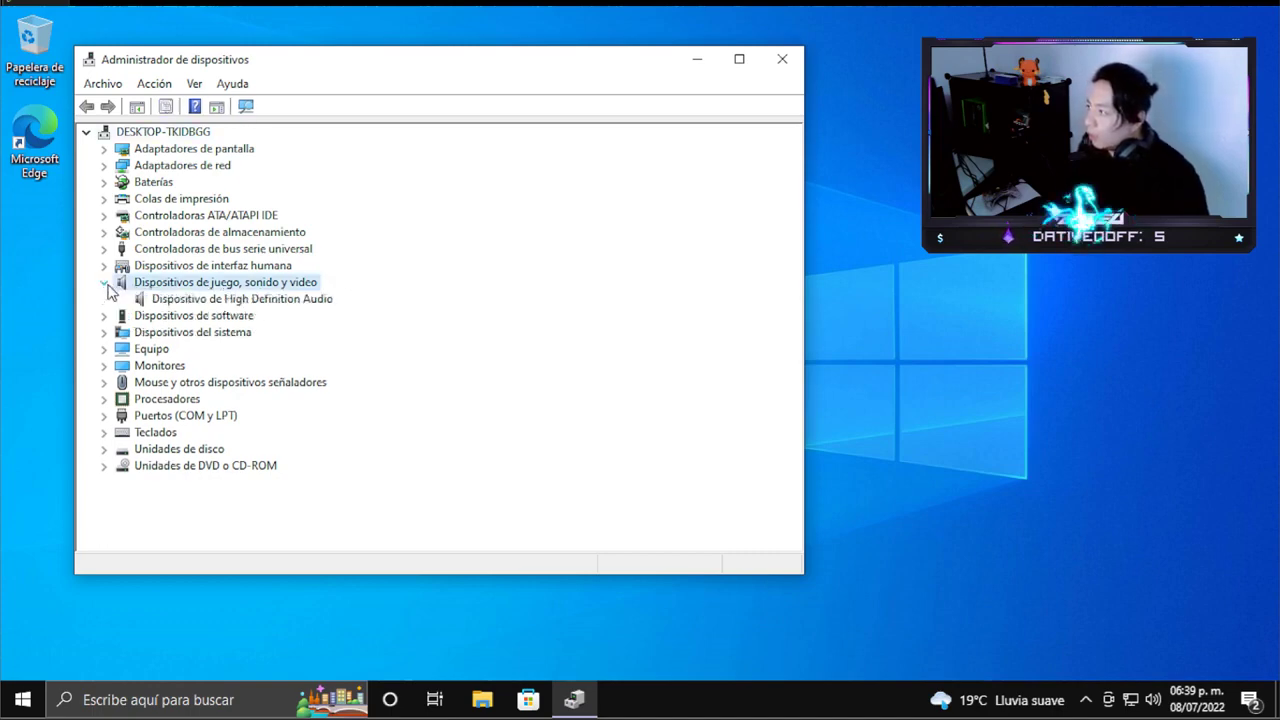
- Run an automatic driver update for Dispositivo de High Definition Audio, close the wizard and collapse its category
{"action": "left_click", "coordinate": [252, 299]}
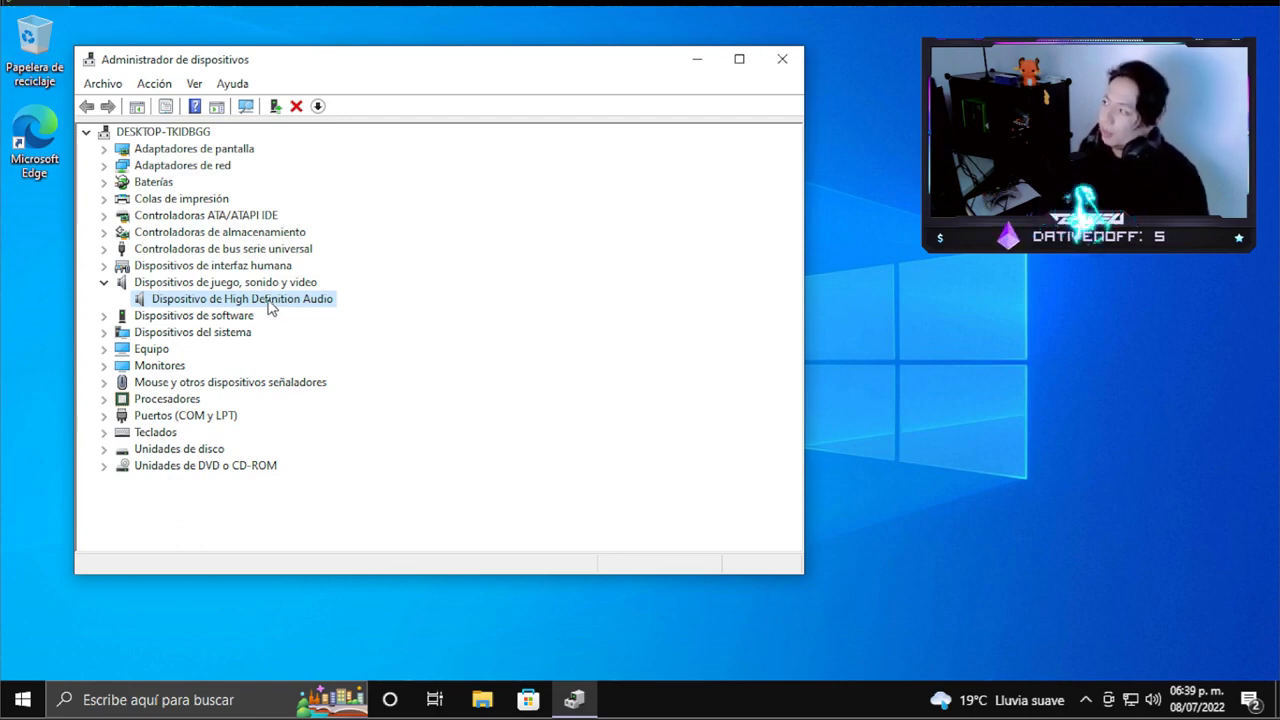
{"action": "right_click", "coordinate": [269, 300]}
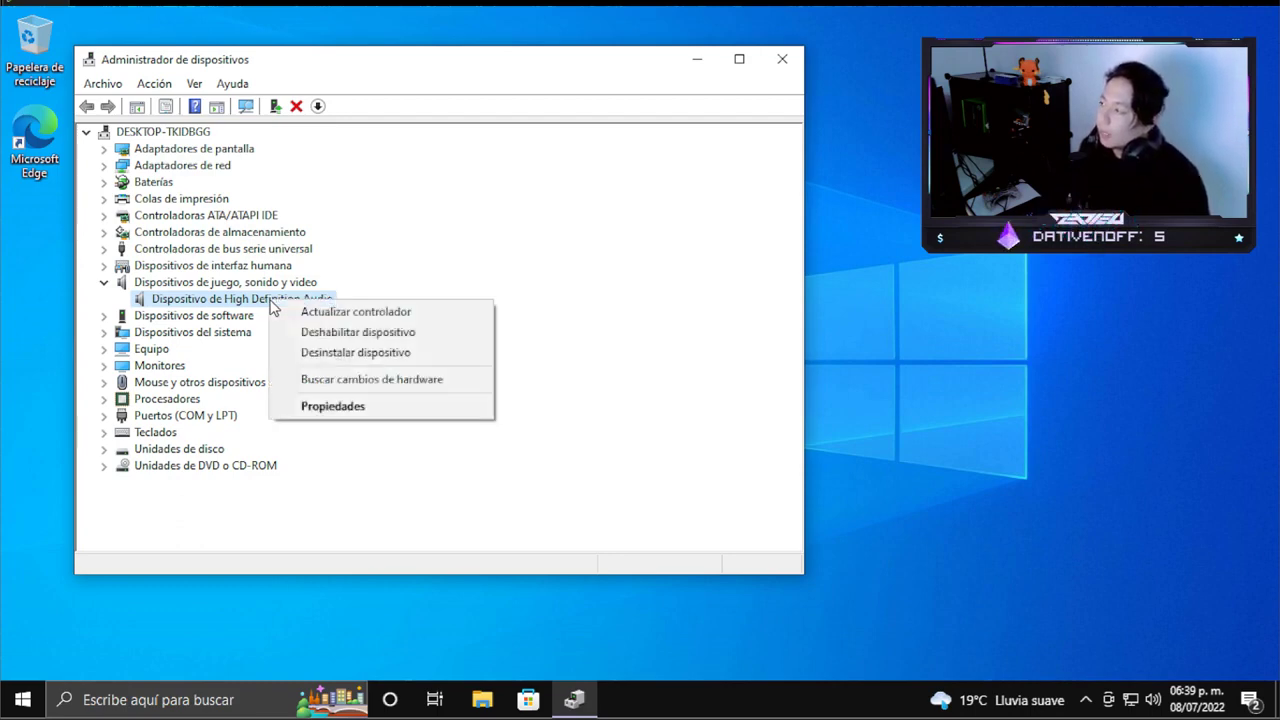
{"action": "left_click", "coordinate": [288, 318]}
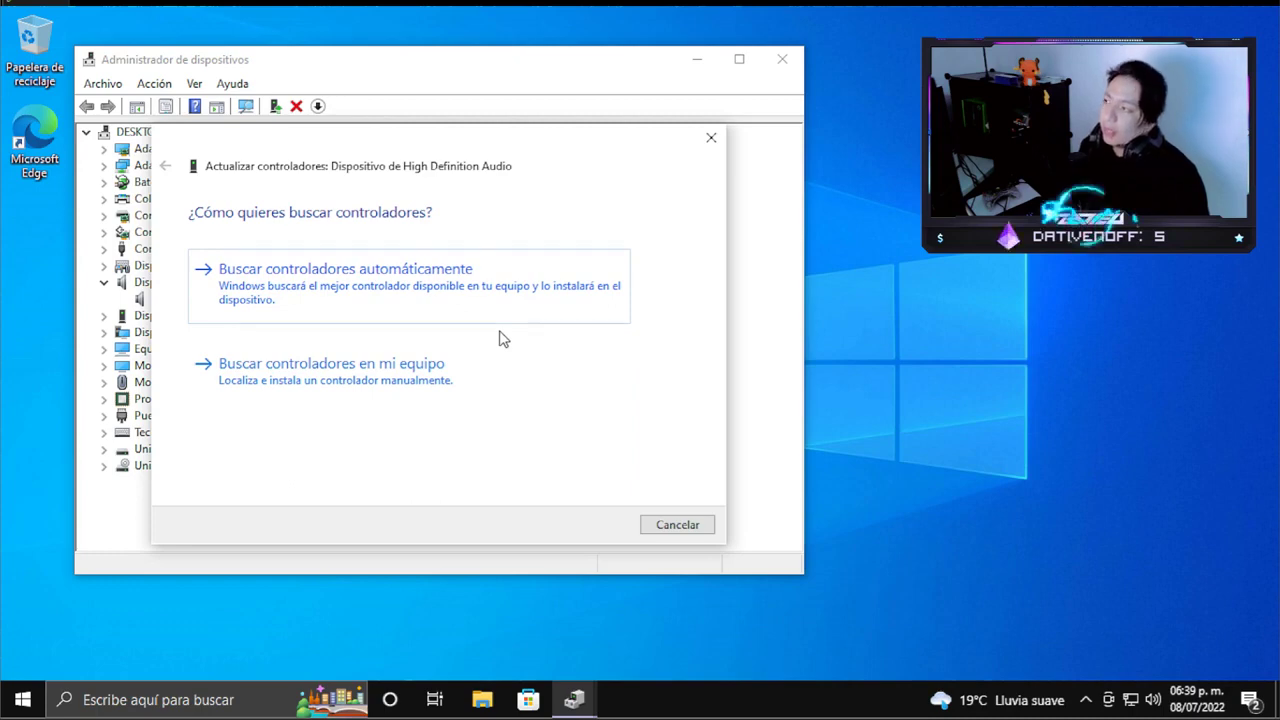
{"action": "left_click", "coordinate": [409, 312]}
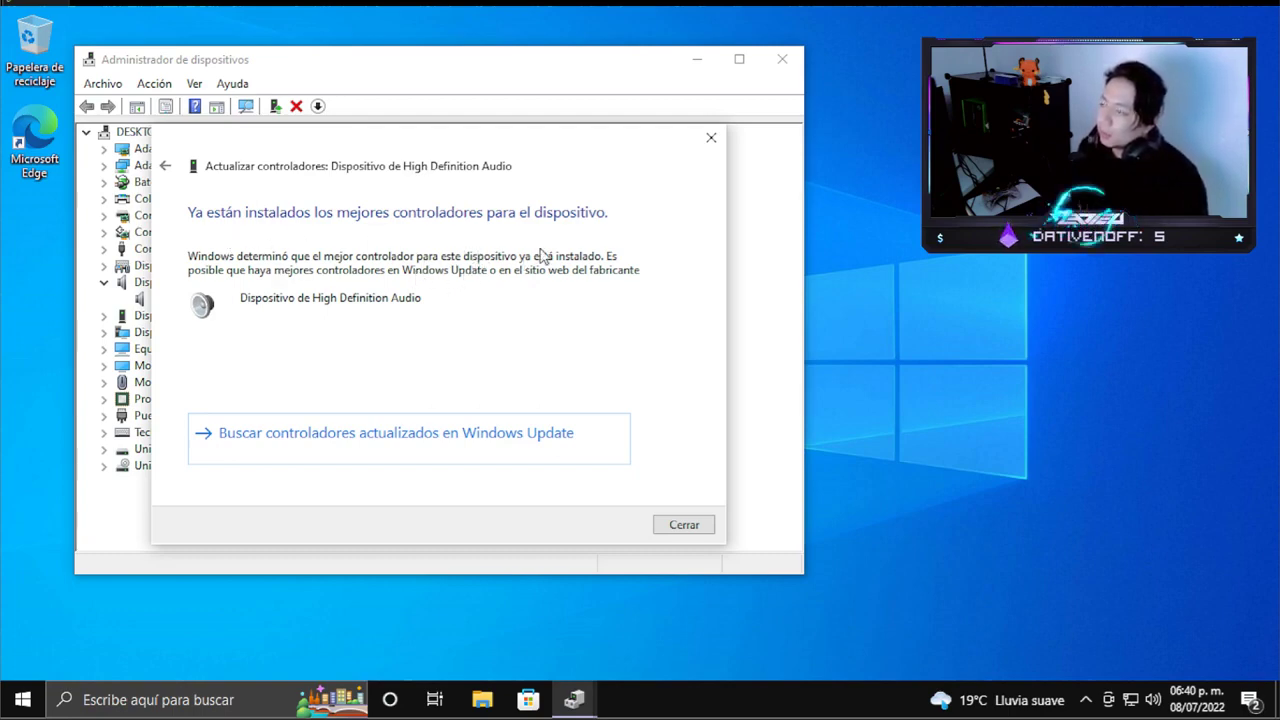
{"action": "left_click", "coordinate": [683, 530]}
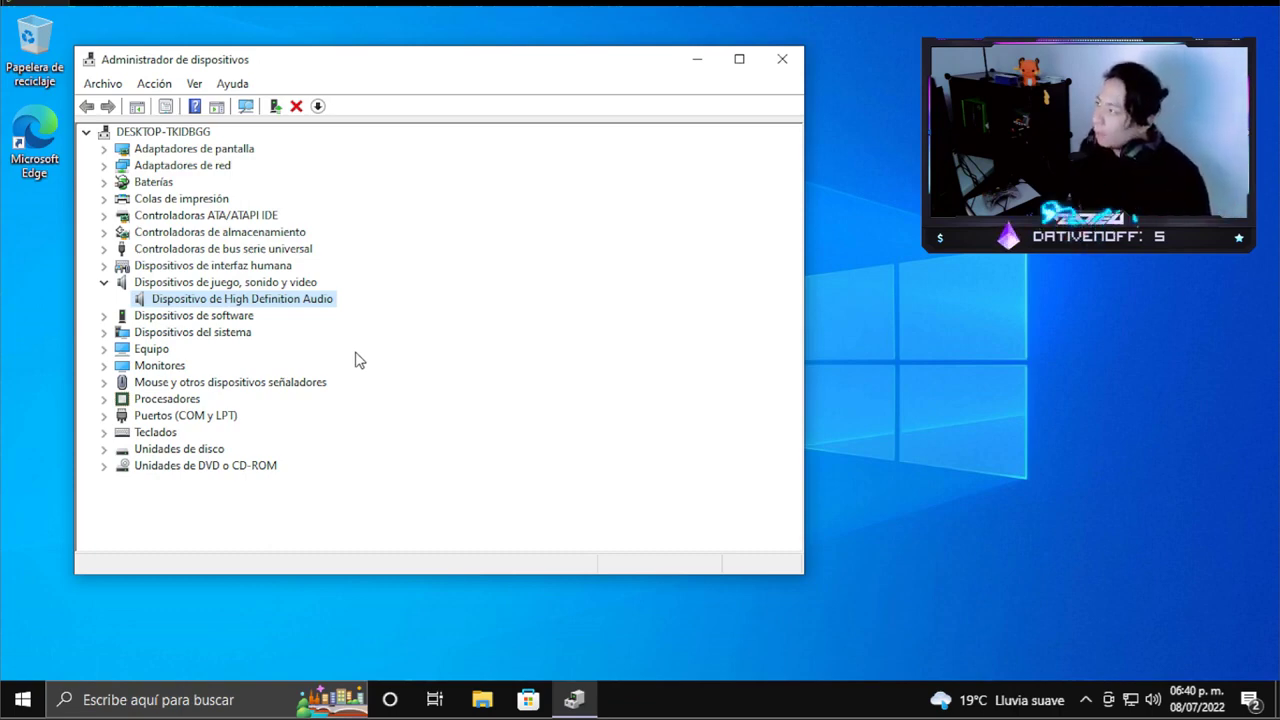
{"action": "double_click", "coordinate": [178, 284]}
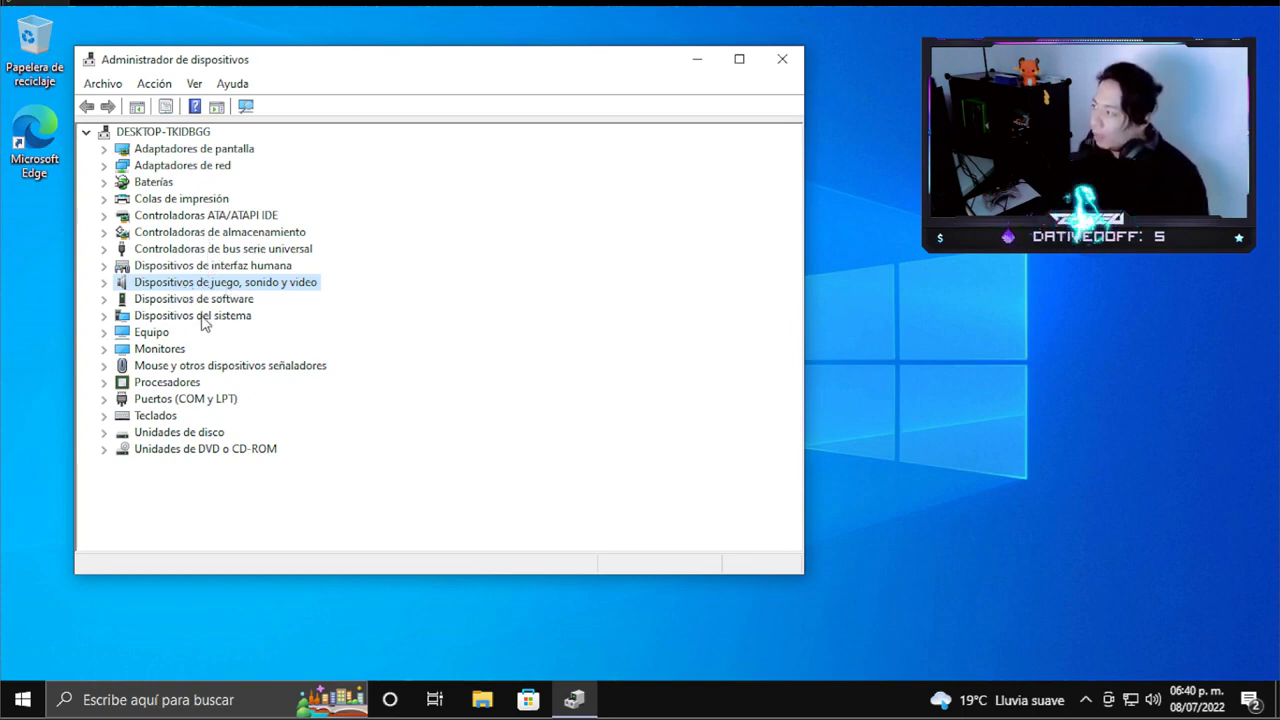
- Run an automatic driver update for Altavoz del sistema under Dispositivos del sistema, close the wizard and collapse the category
{"action": "left_click", "coordinate": [104, 316]}
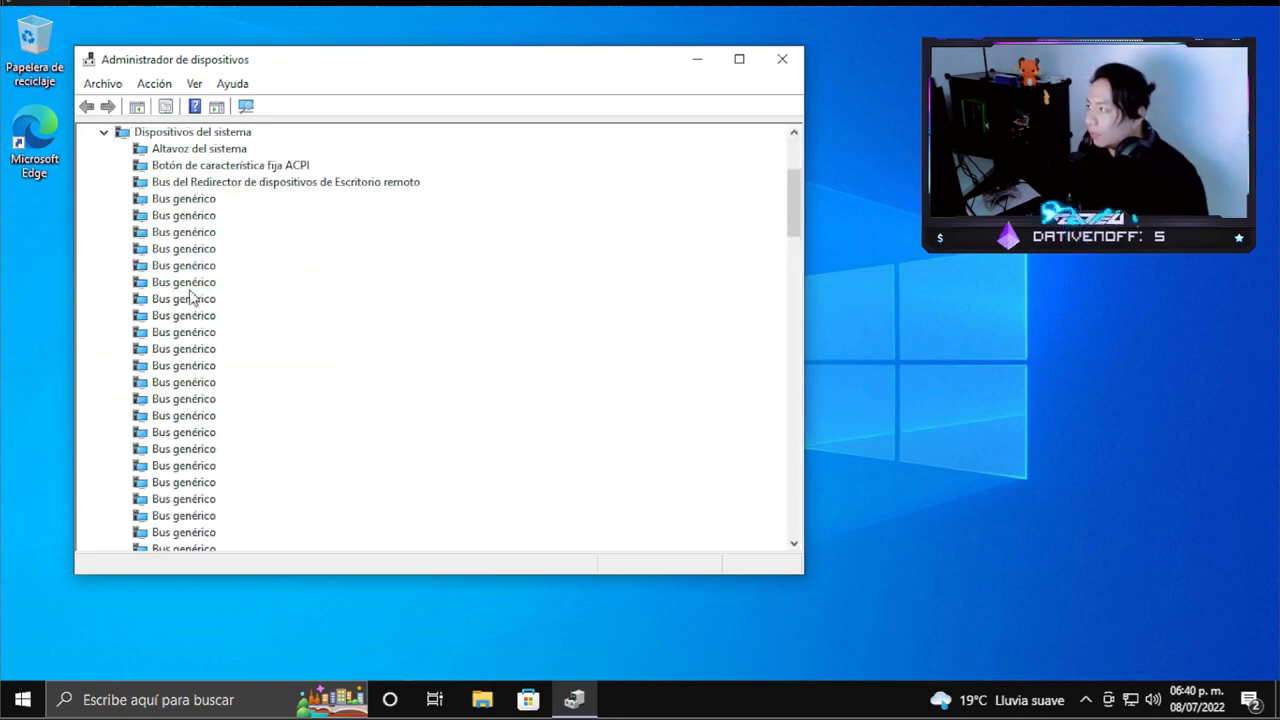
{"action": "left_click", "coordinate": [220, 150]}
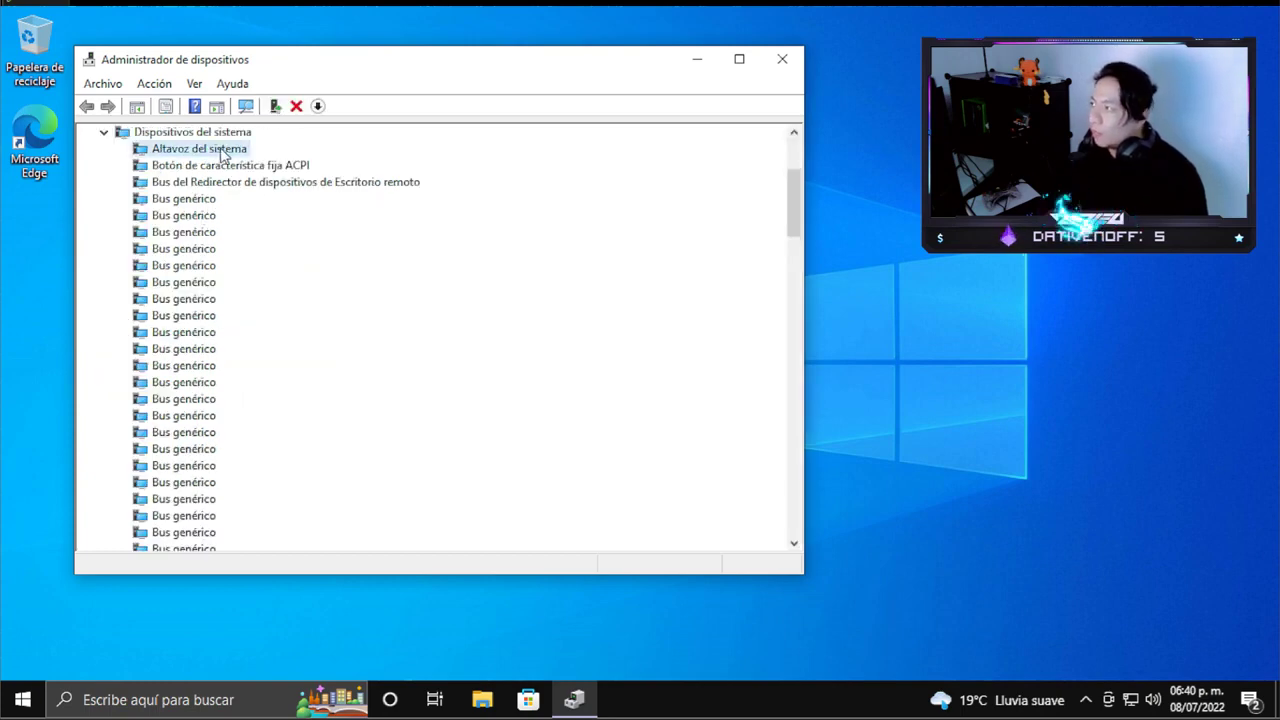
{"action": "right_click", "coordinate": [225, 155]}
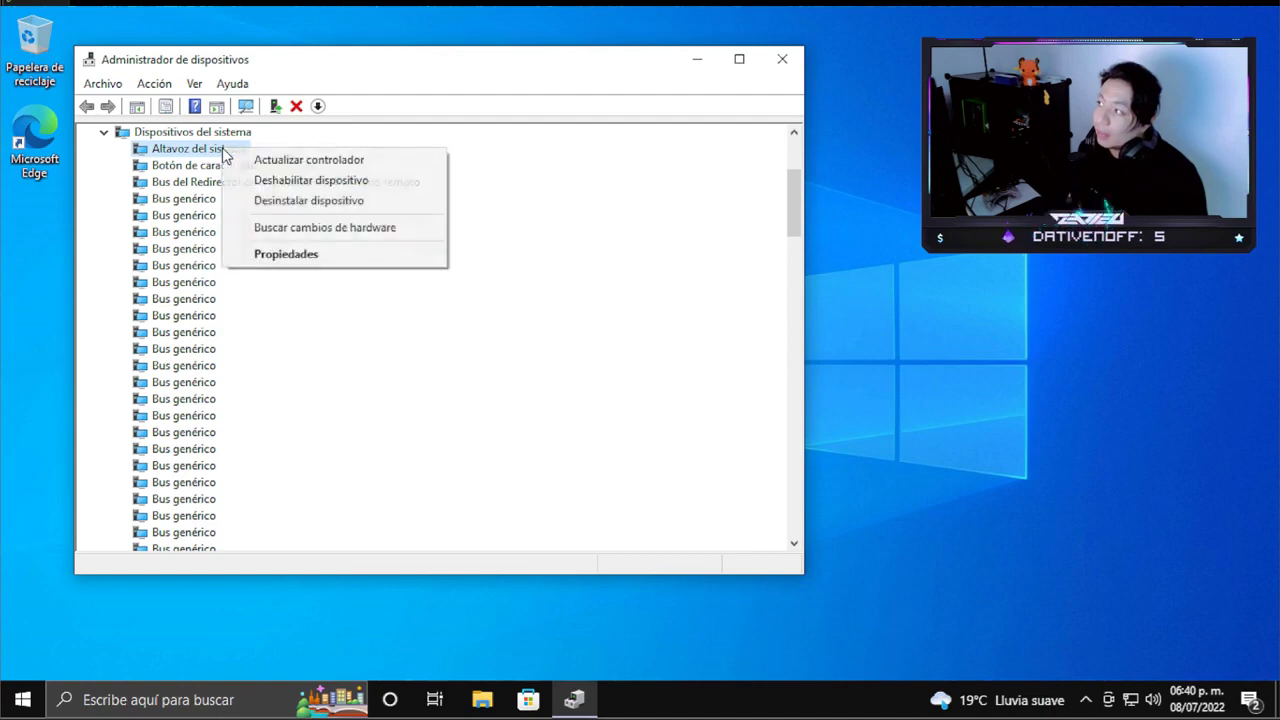
{"action": "left_click", "coordinate": [245, 161]}
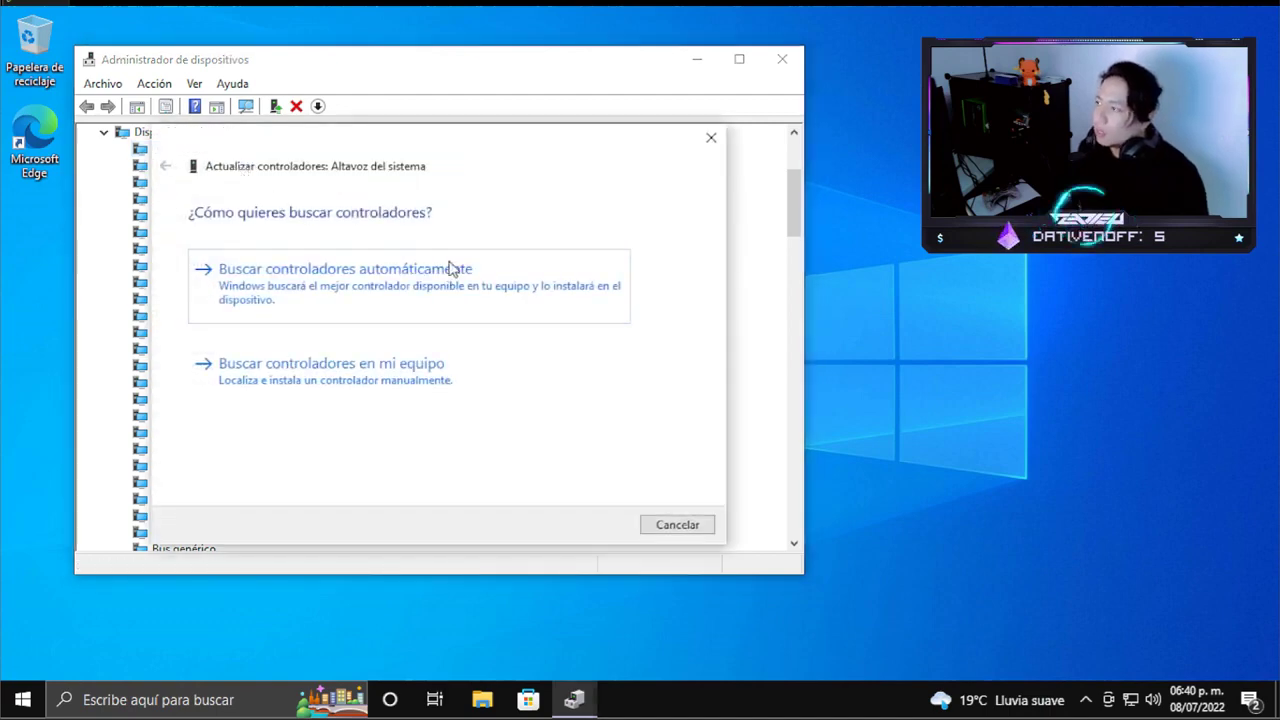
{"action": "left_click", "coordinate": [450, 283]}
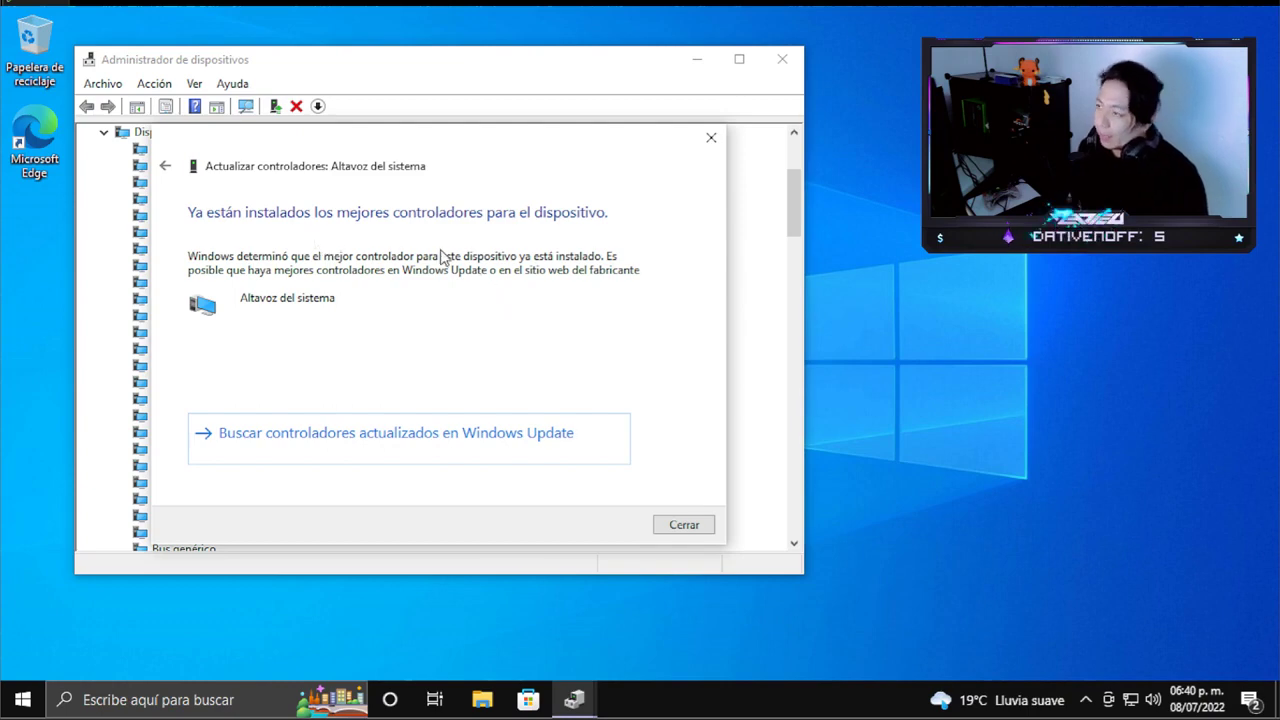
{"action": "left_click", "coordinate": [683, 525]}
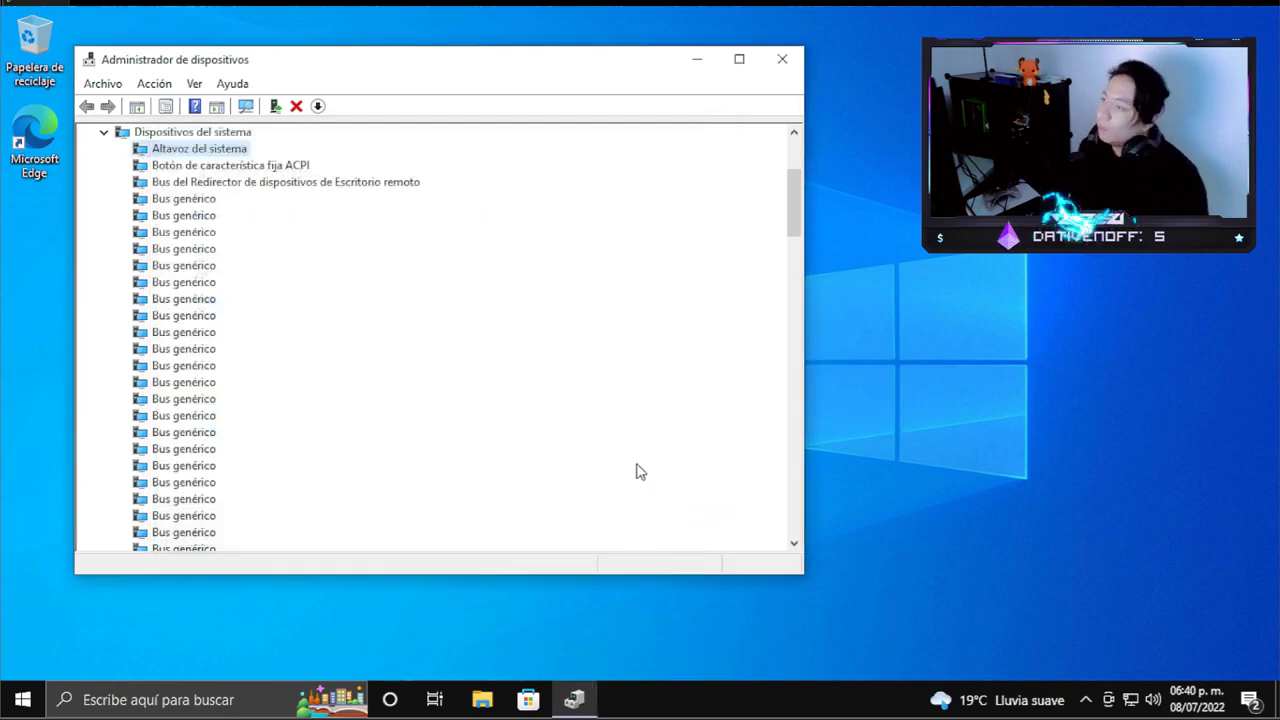
{"action": "left_click", "coordinate": [110, 135]}
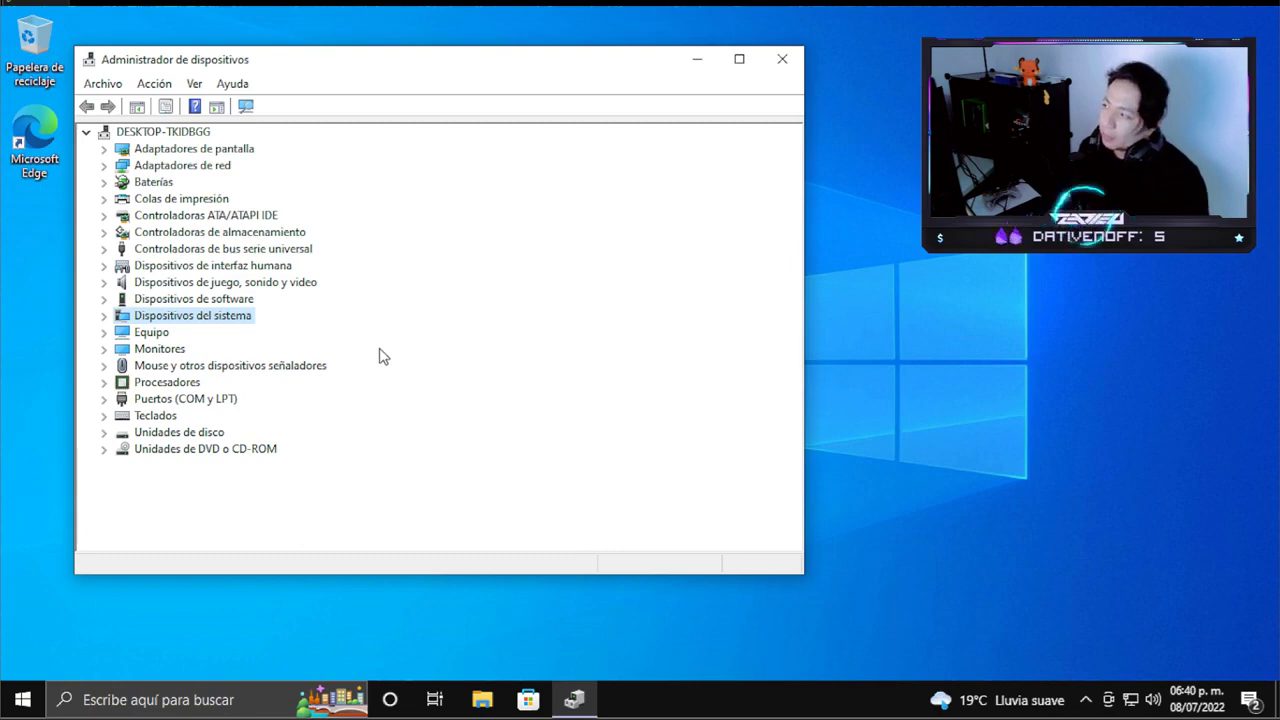
- Start a manual driver update for Dispositivo de High Definition Audio and list the drivers available on the computer
{"action": "left_click", "coordinate": [104, 282]}
{"action": "left_click", "coordinate": [232, 299]}
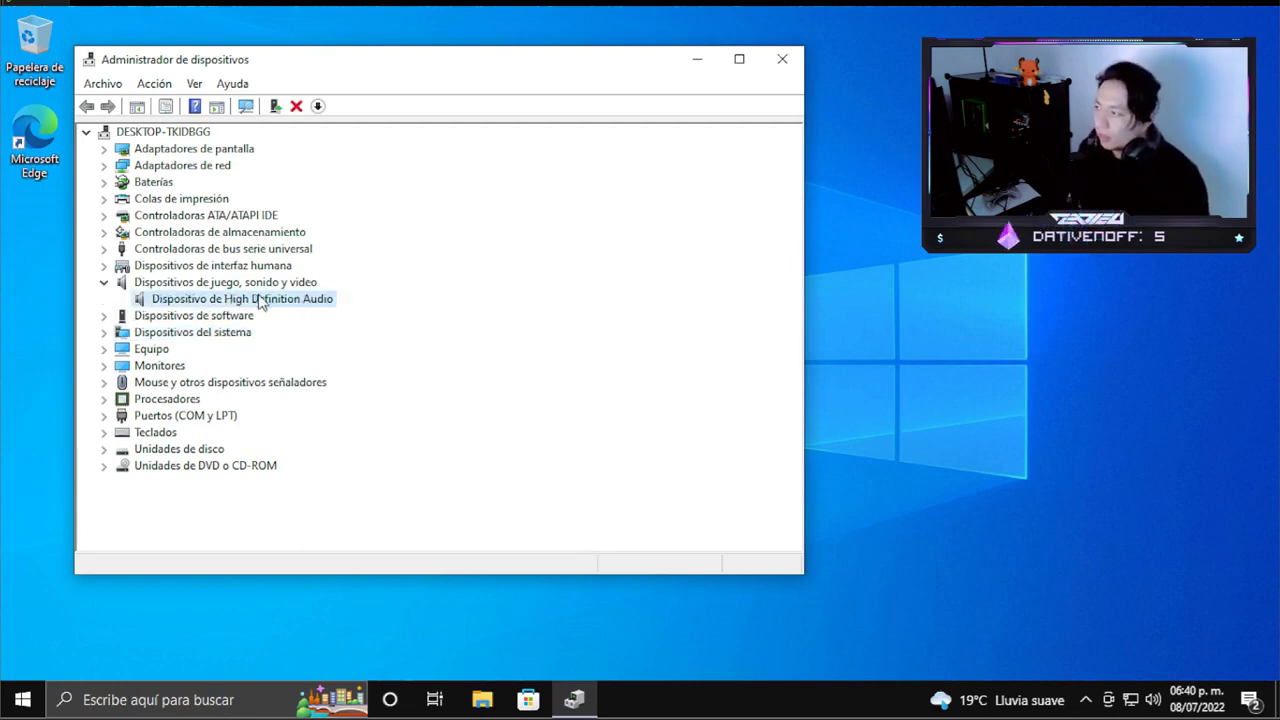
{"action": "right_click", "coordinate": [272, 299]}
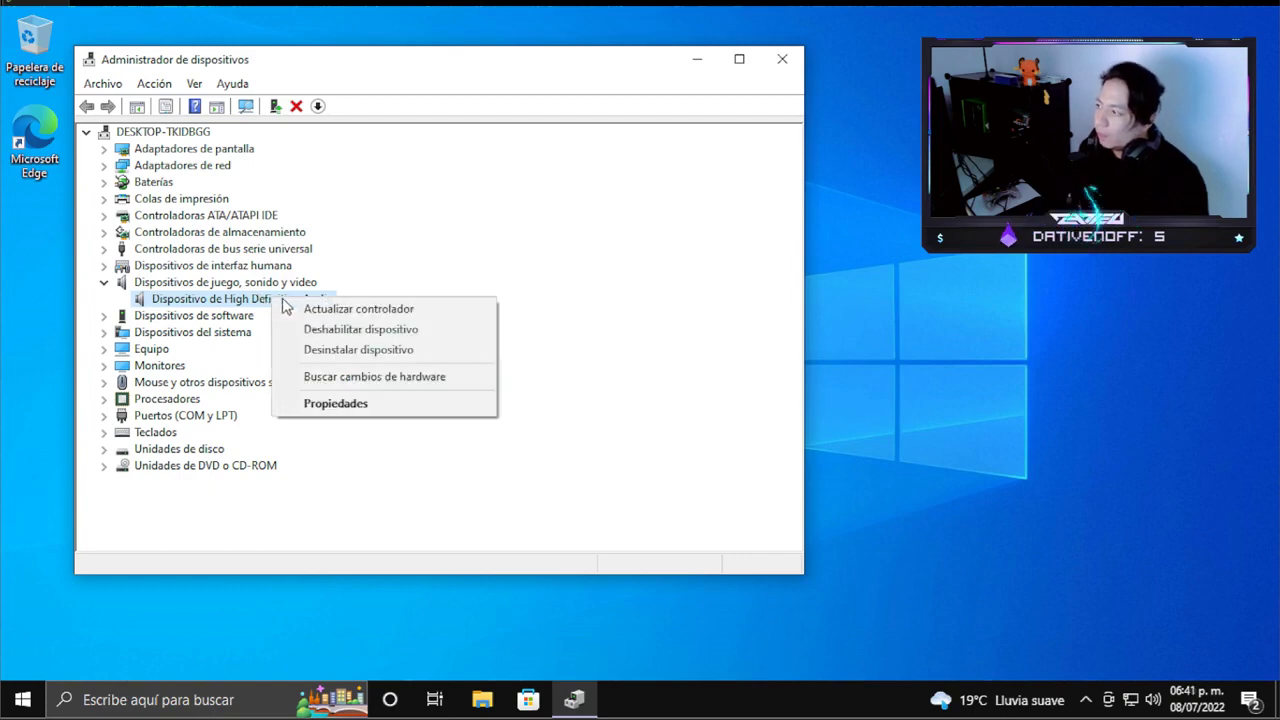
{"action": "left_click", "coordinate": [302, 310]}
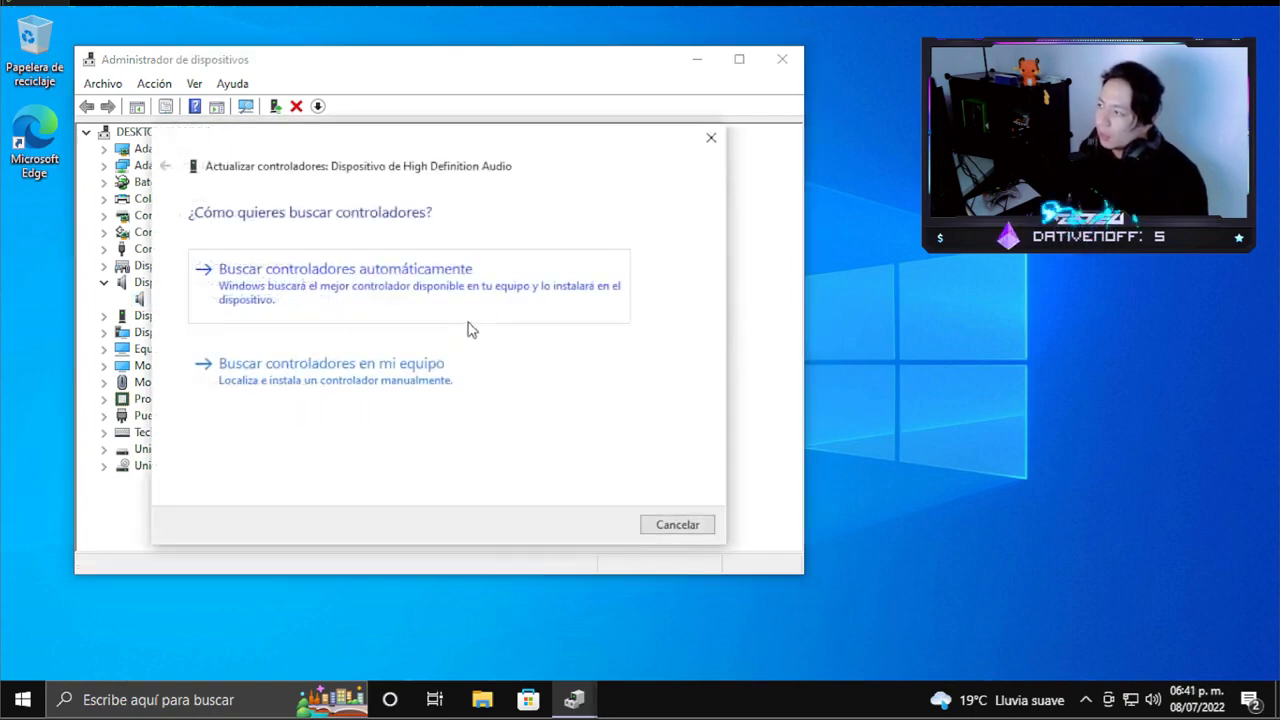
{"action": "left_click", "coordinate": [285, 381]}
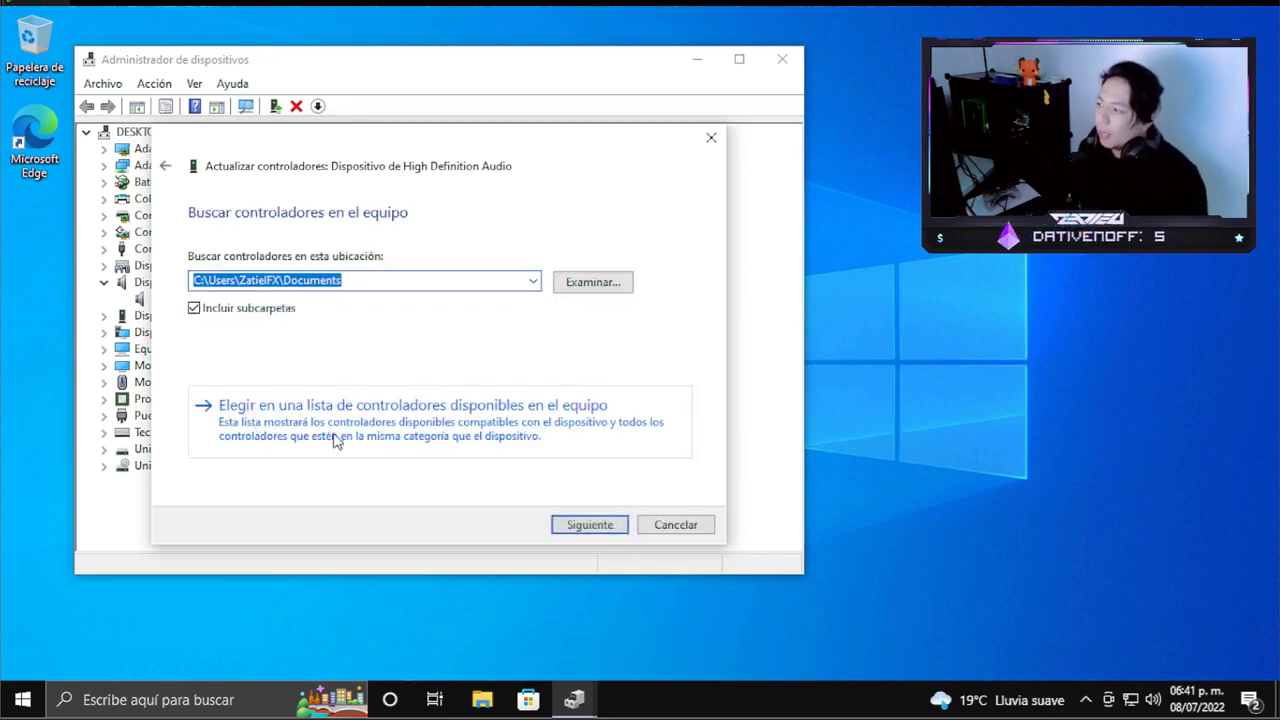
{"action": "left_click", "coordinate": [547, 430]}
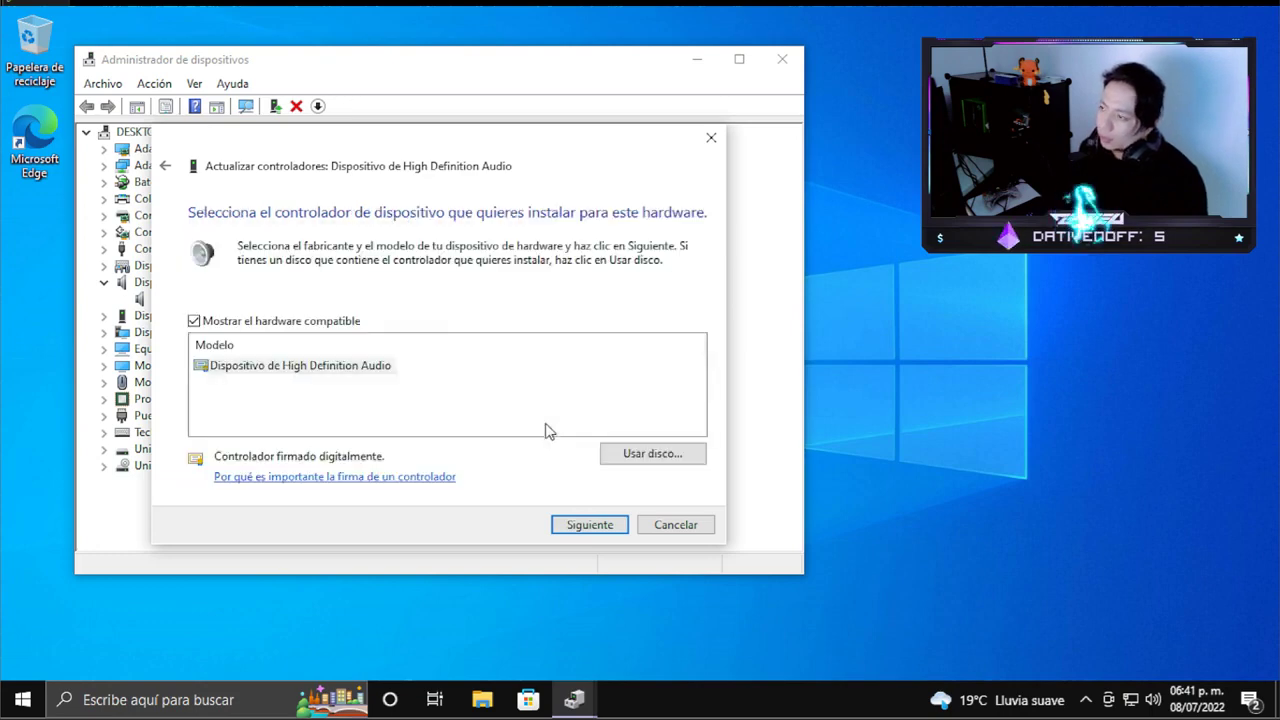
- Install the listed Dispositivo de High Definition Audio driver despite the compatibility warning, and close the wizard
{"action": "left_click", "coordinate": [352, 368]}
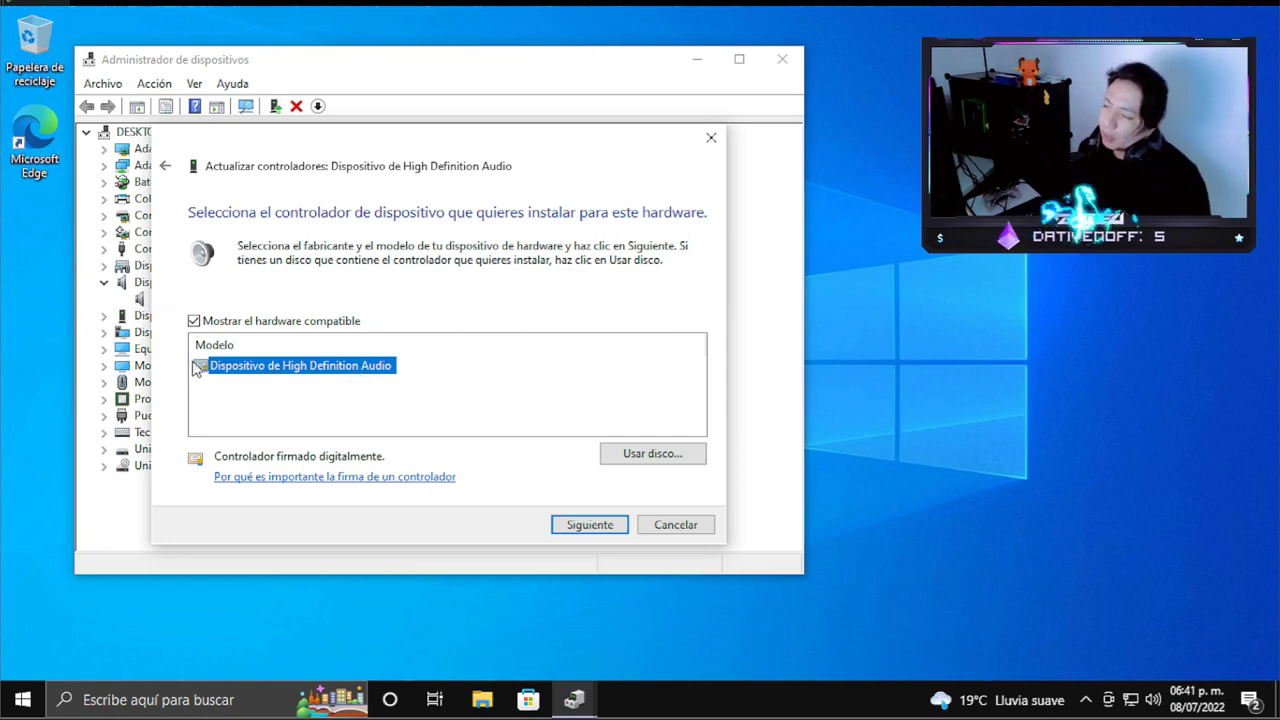
{"action": "left_click", "coordinate": [565, 529]}
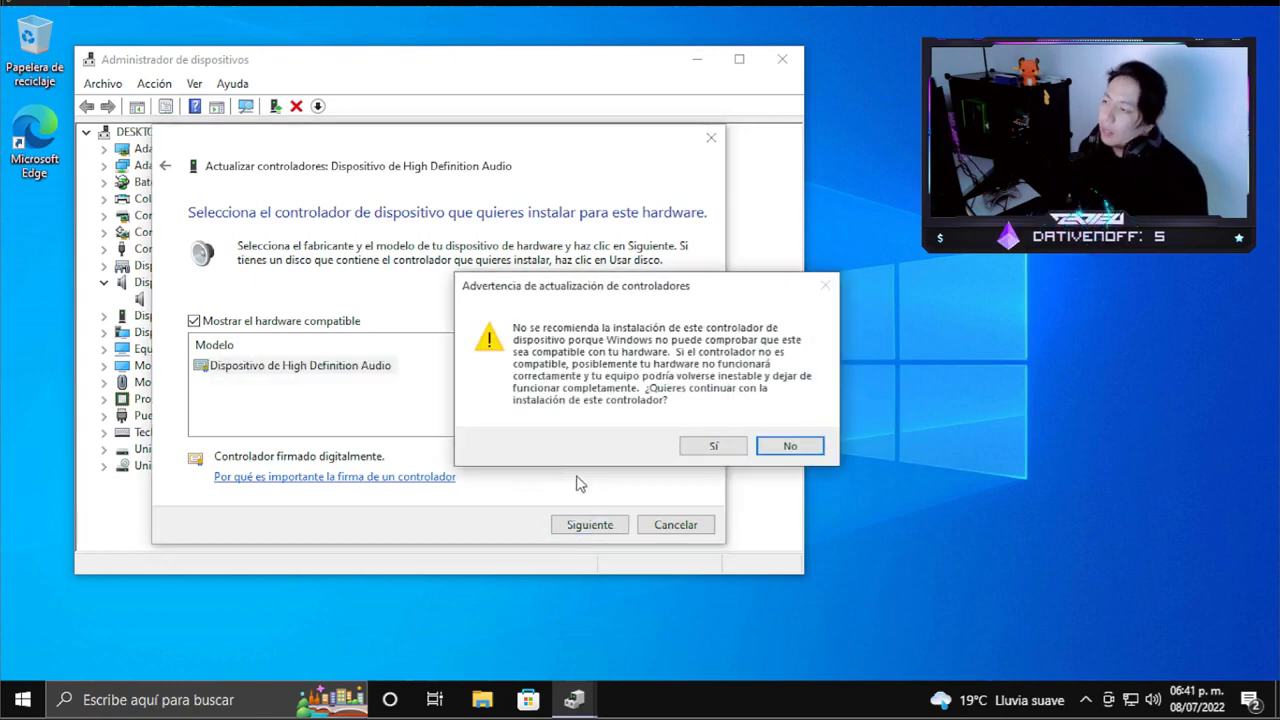
{"action": "left_click", "coordinate": [706, 450]}
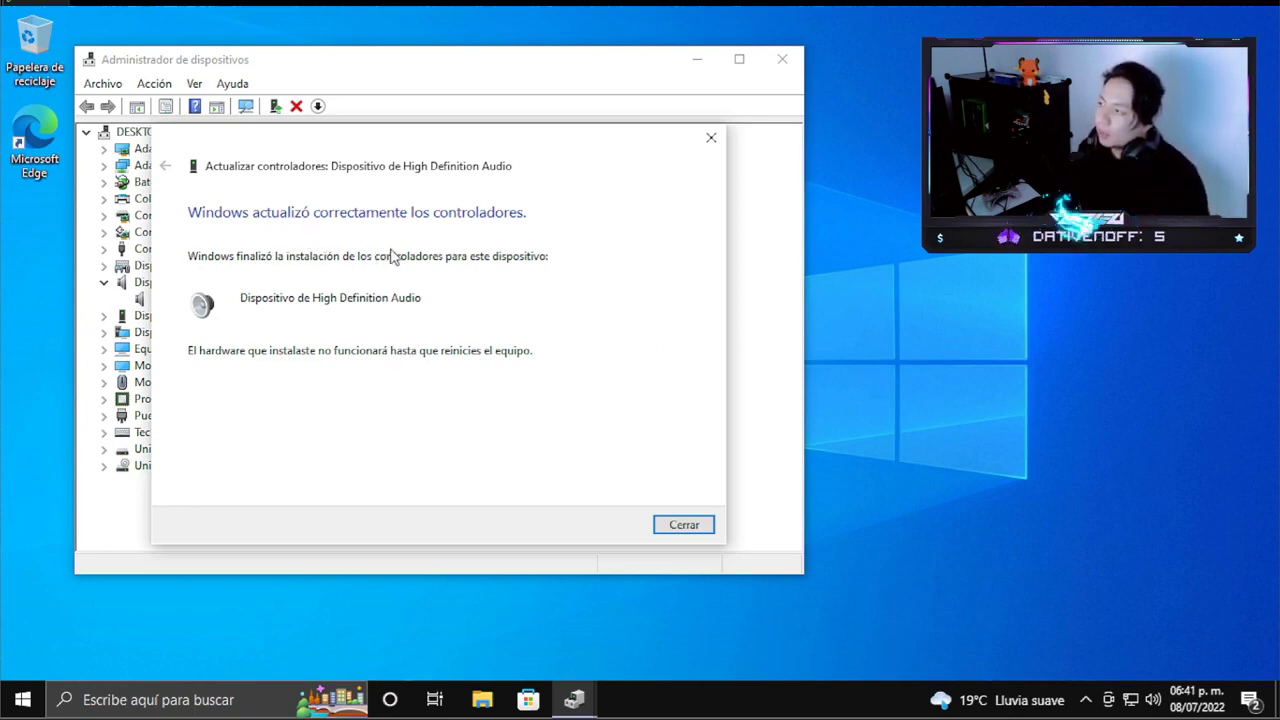
{"action": "left_click", "coordinate": [689, 531]}
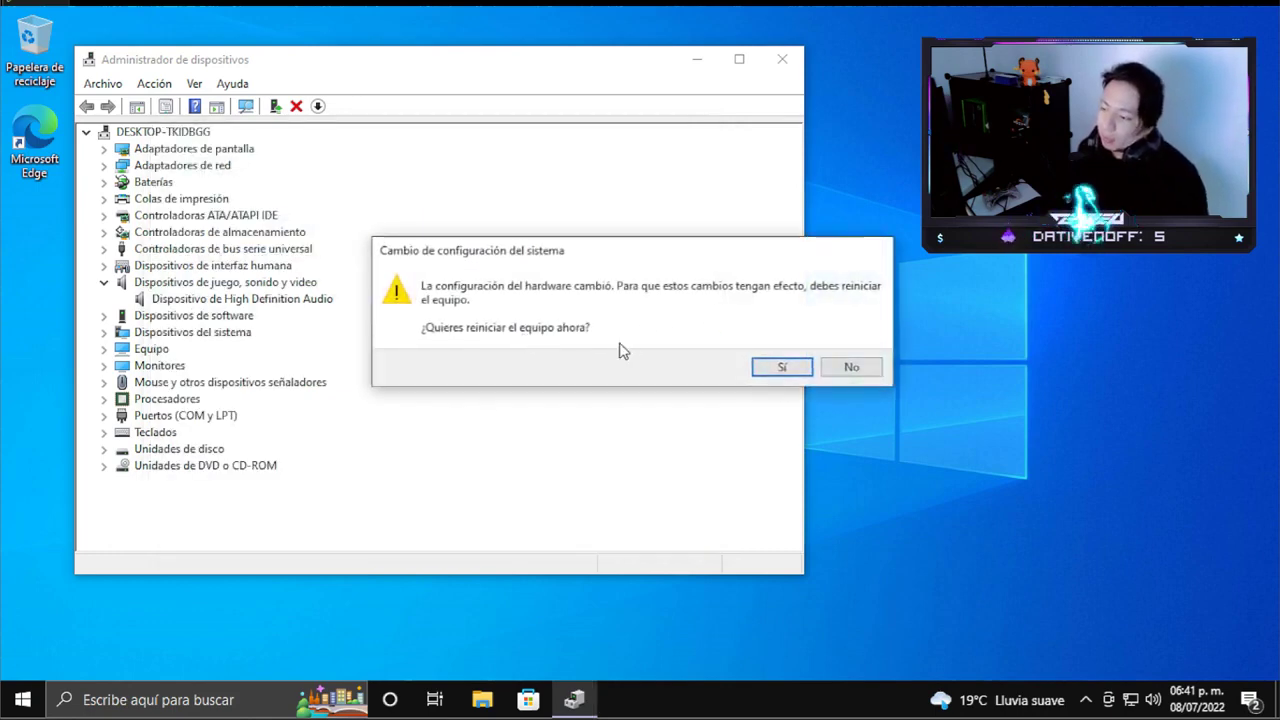
- Decline the immediate restart, collapse Dispositivos de juego, sonido y video and close the Administrador de dispositivos
{"action": "left_click", "coordinate": [838, 368]}
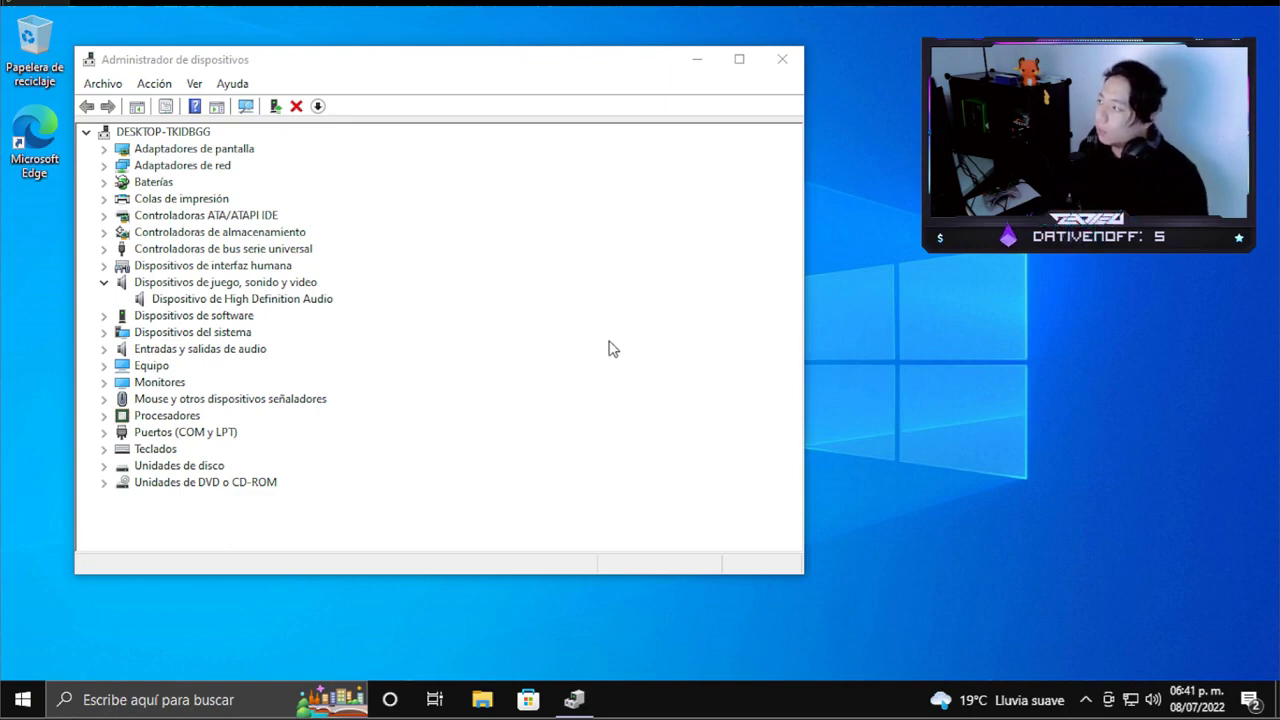
{"action": "left_click", "coordinate": [104, 283]}
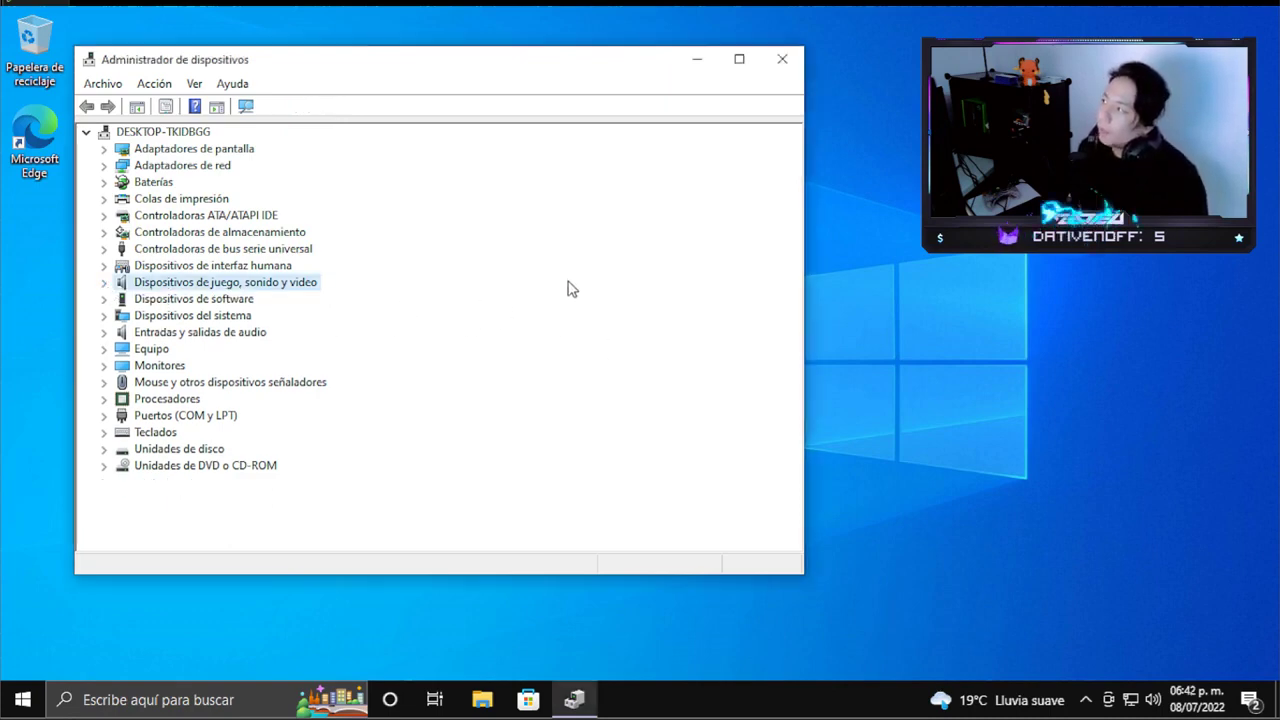
{"action": "left_click", "coordinate": [785, 60]}
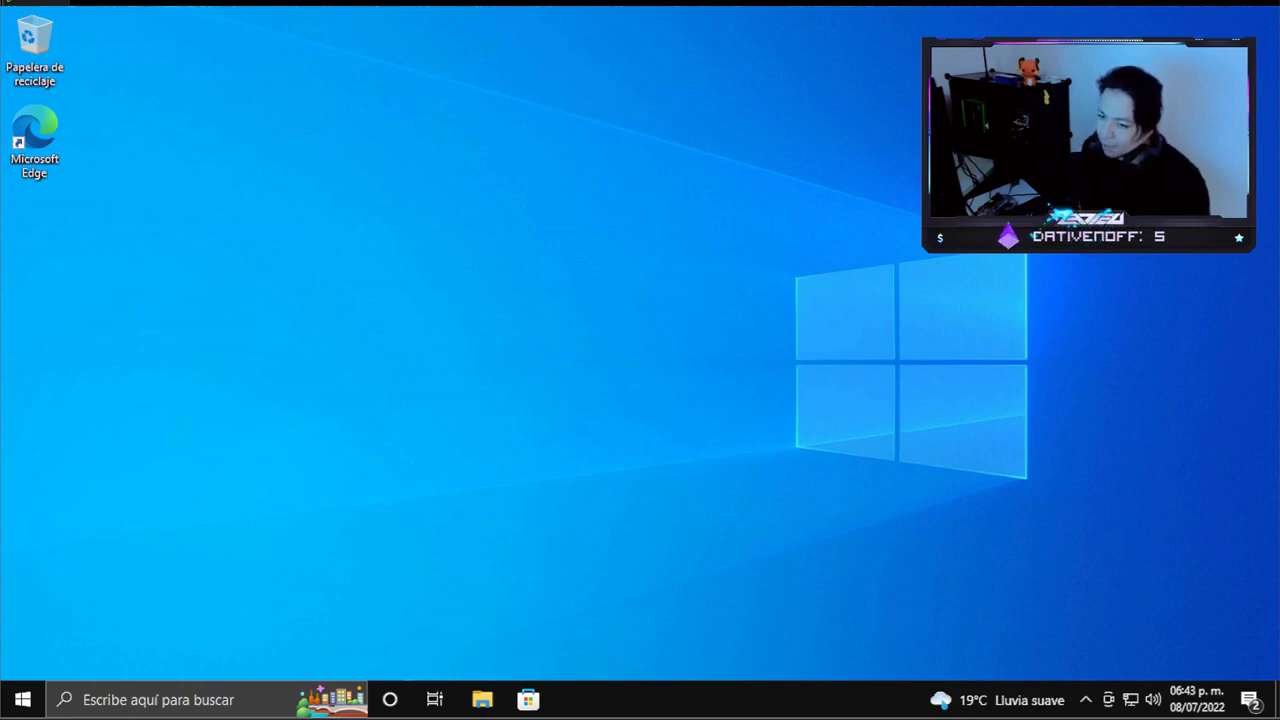
{"action": "left_click", "coordinate": [1262, 704]}
{"action": "left_click", "coordinate": [341, 588]}
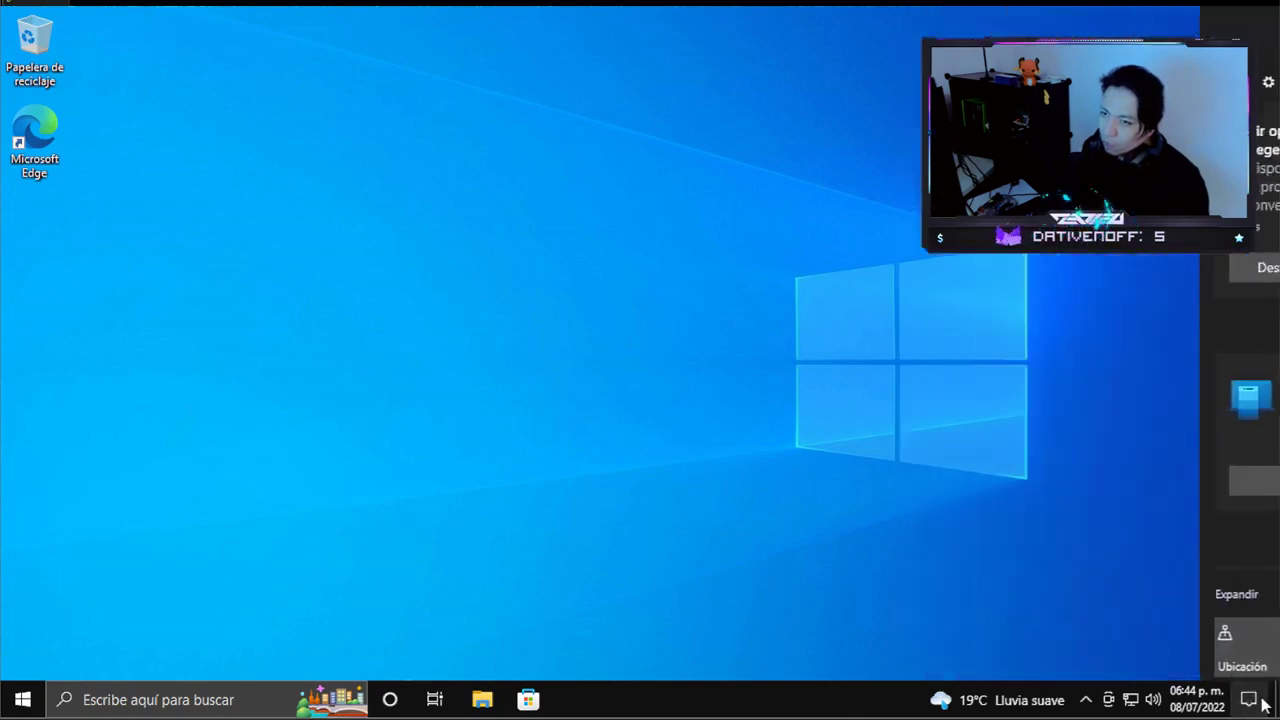
{"action": "right_click", "coordinate": [24, 699]}
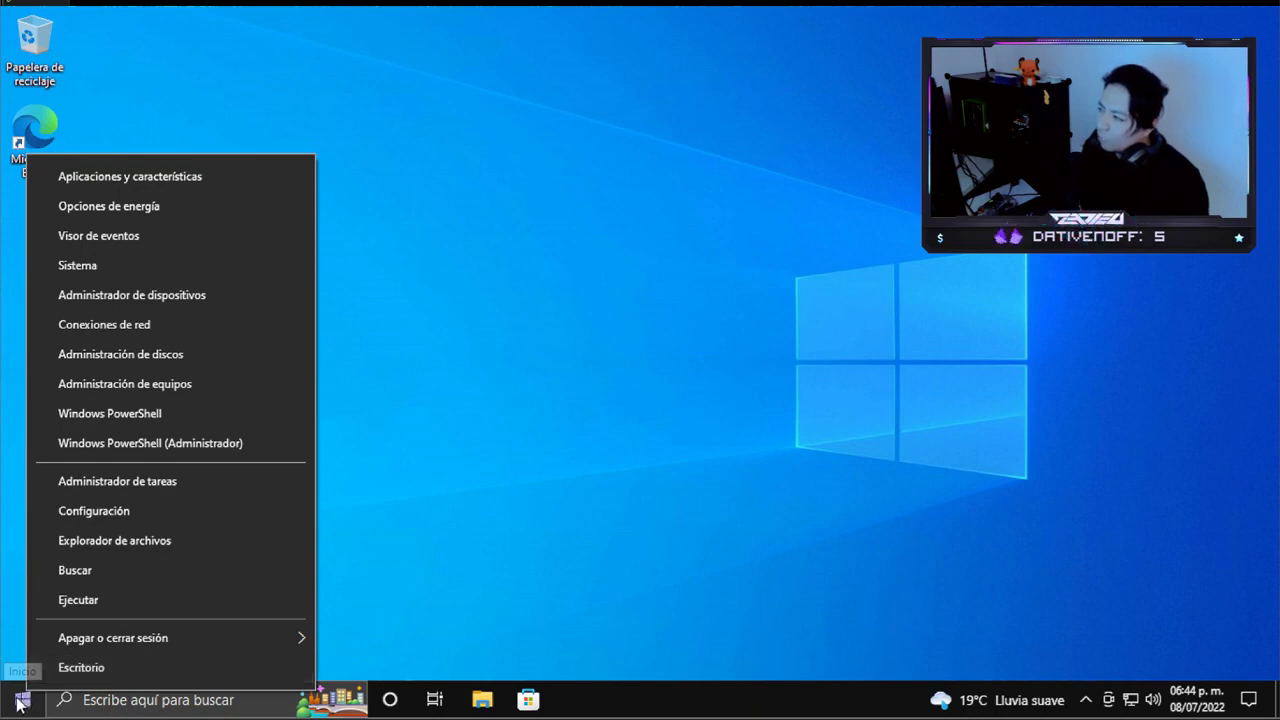
{"action": "left_click", "coordinate": [22, 700]}
{"action": "left_click", "coordinate": [630, 499]}
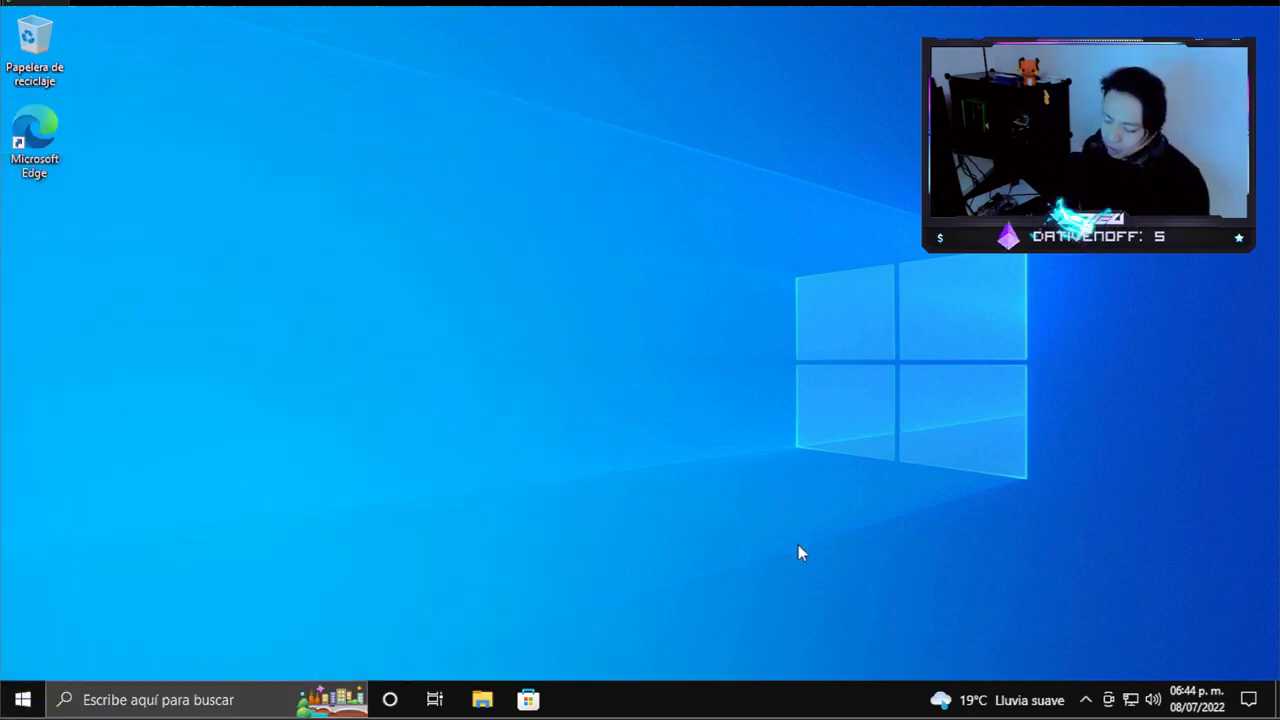